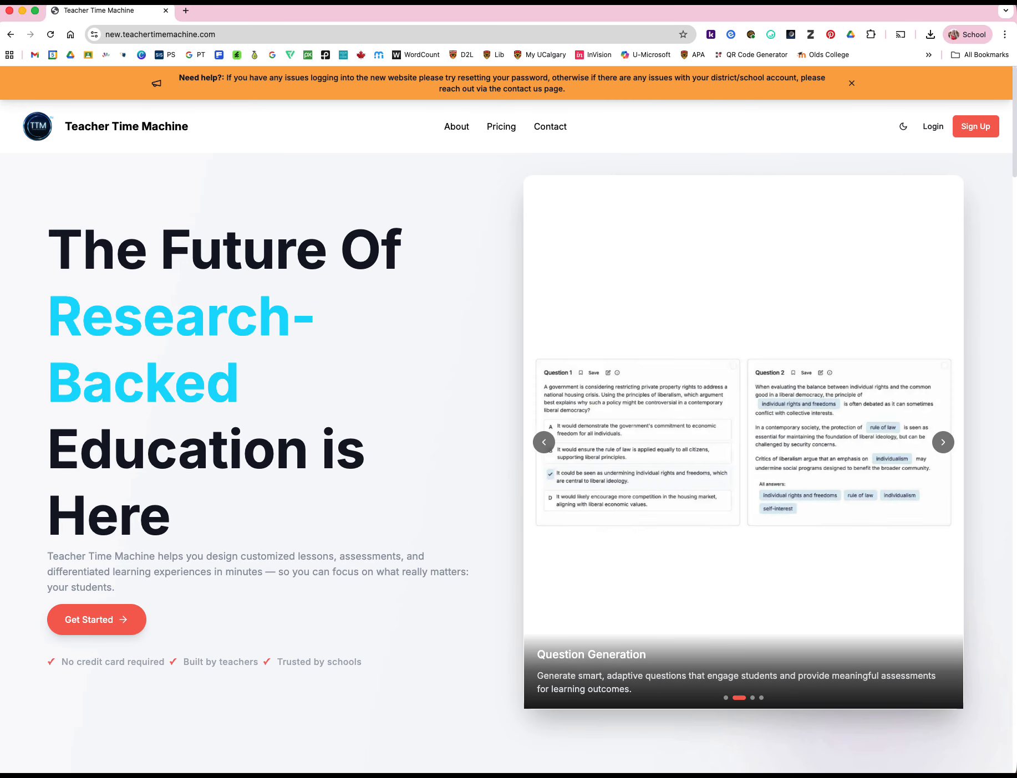
# Log in to Teacher Time Machine with the school Google account and approve the access request
pyautogui.click(933, 127)
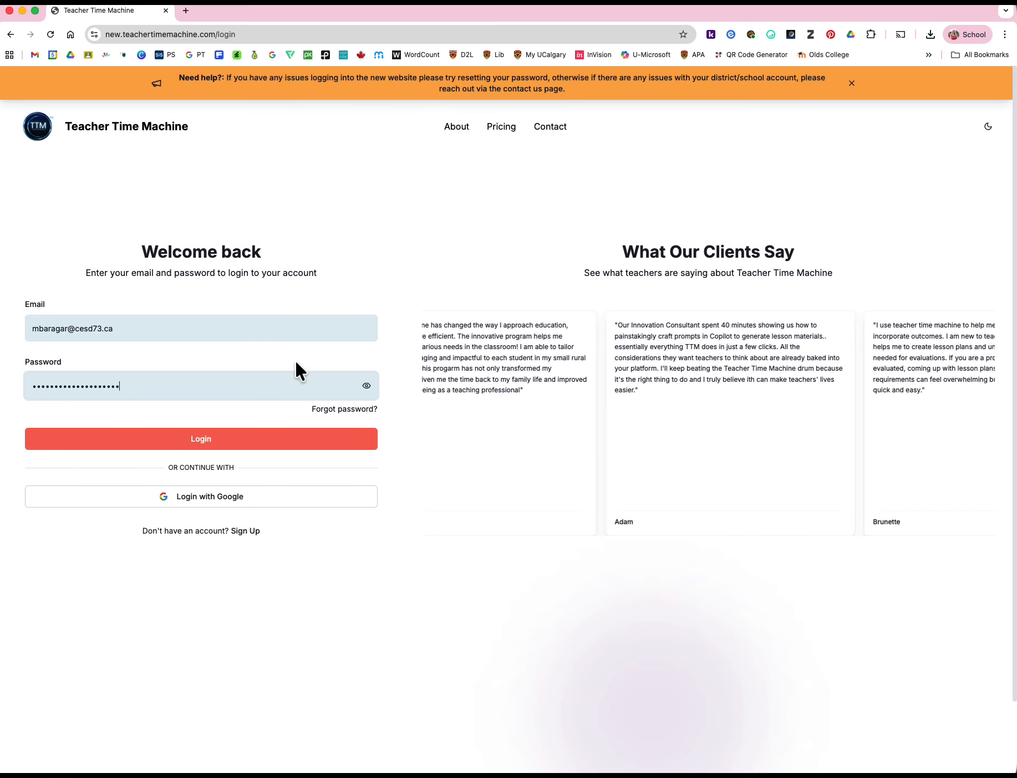
pyautogui.click(203, 500)
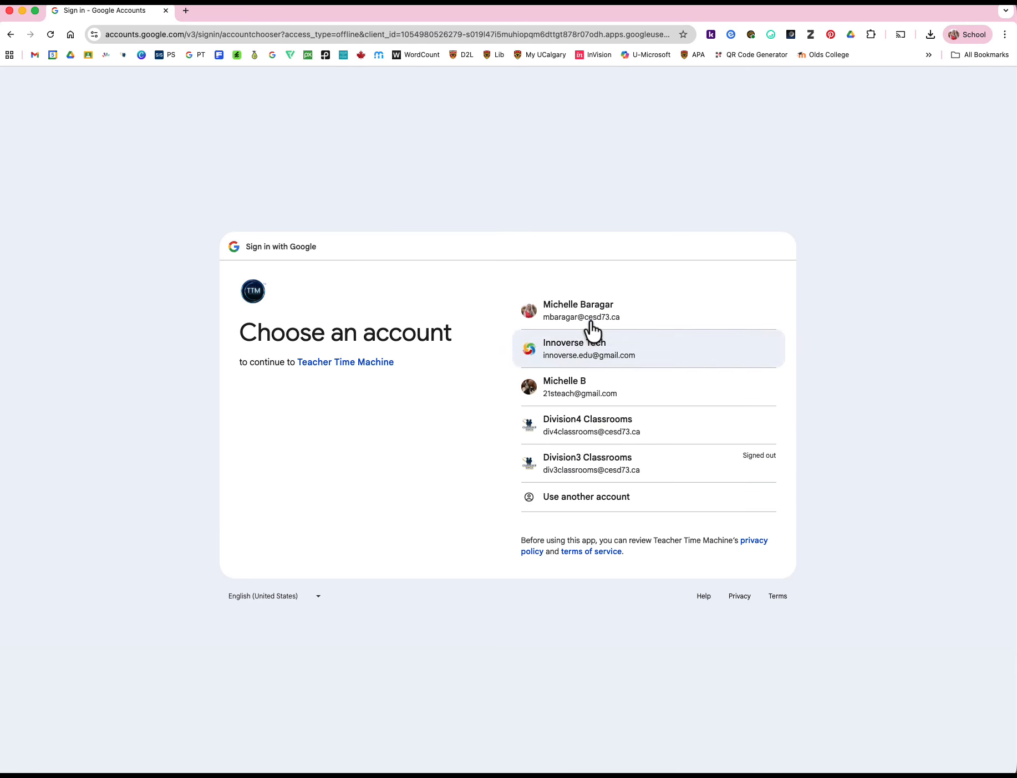
pyautogui.click(595, 311)
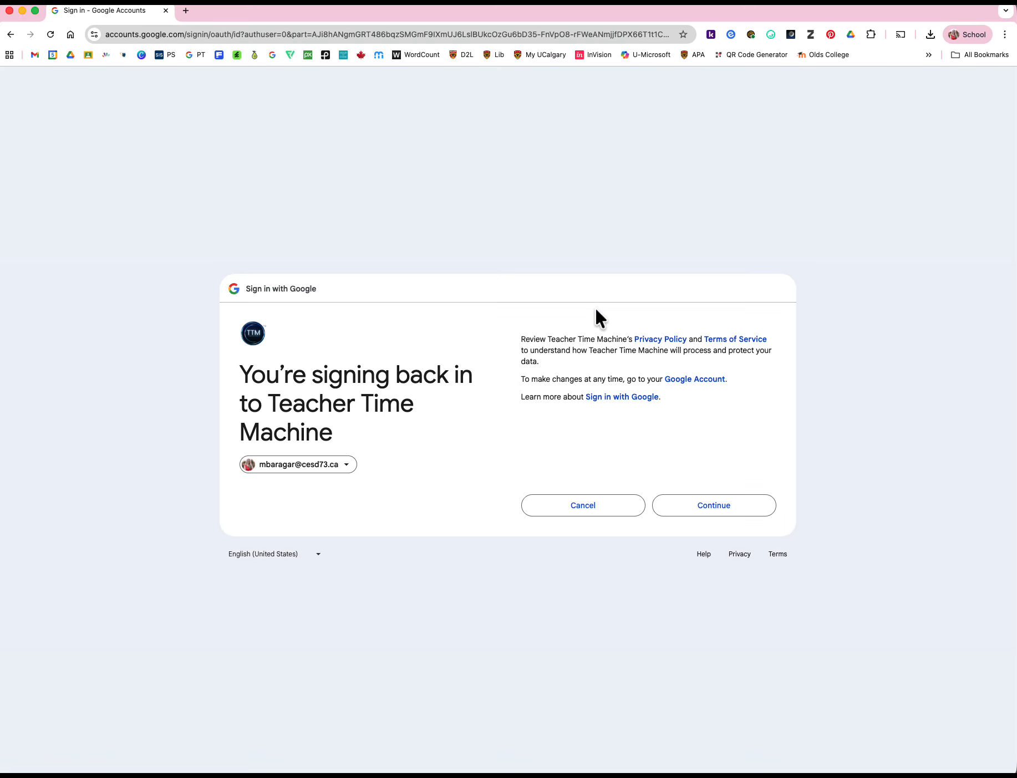
pyautogui.click(717, 507)
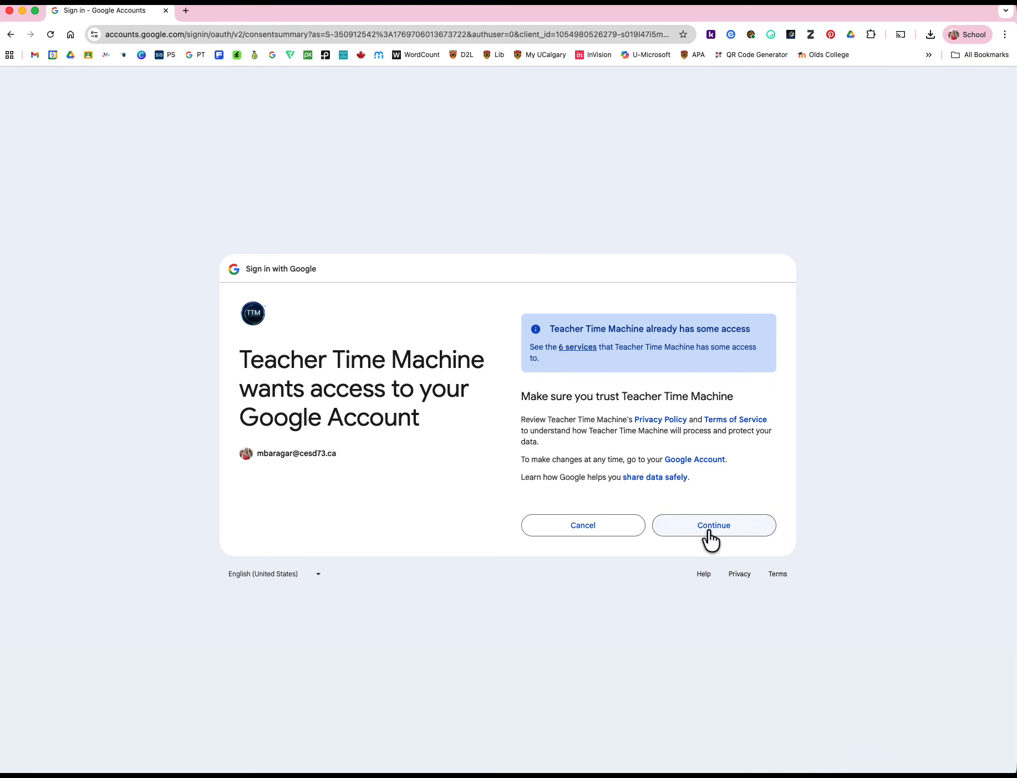
pyautogui.click(709, 531)
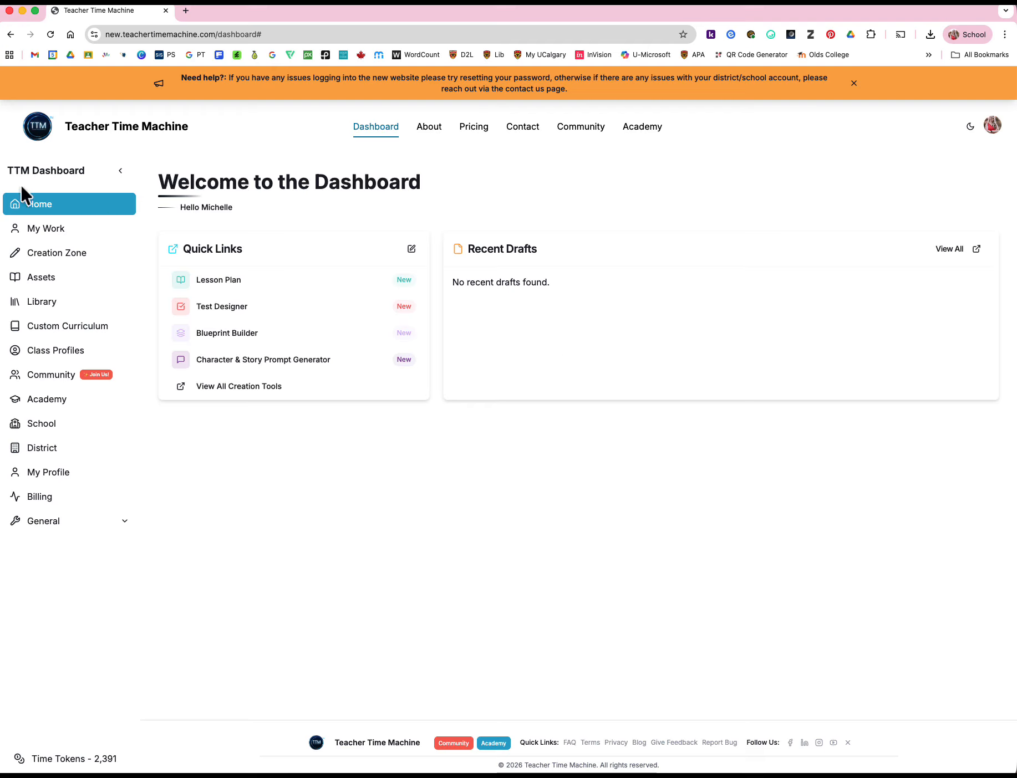
# Open the Test Designer from the Creation Zone and title the test "Grade 6 social test"
pyautogui.click(54, 256)
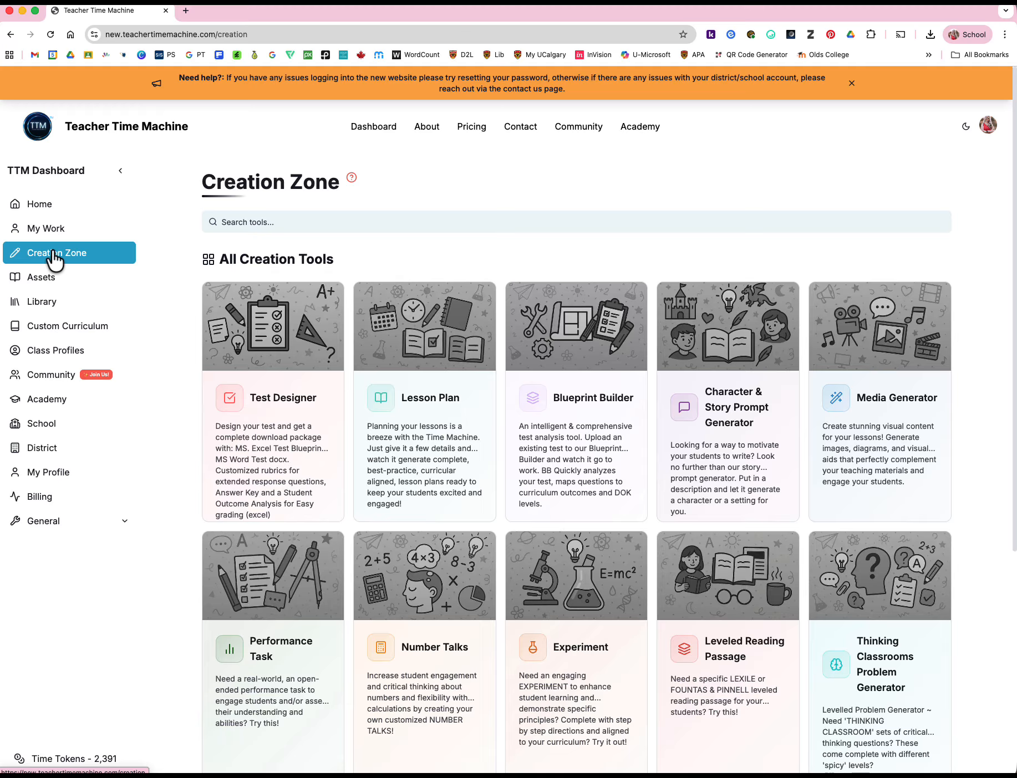
pyautogui.click(278, 351)
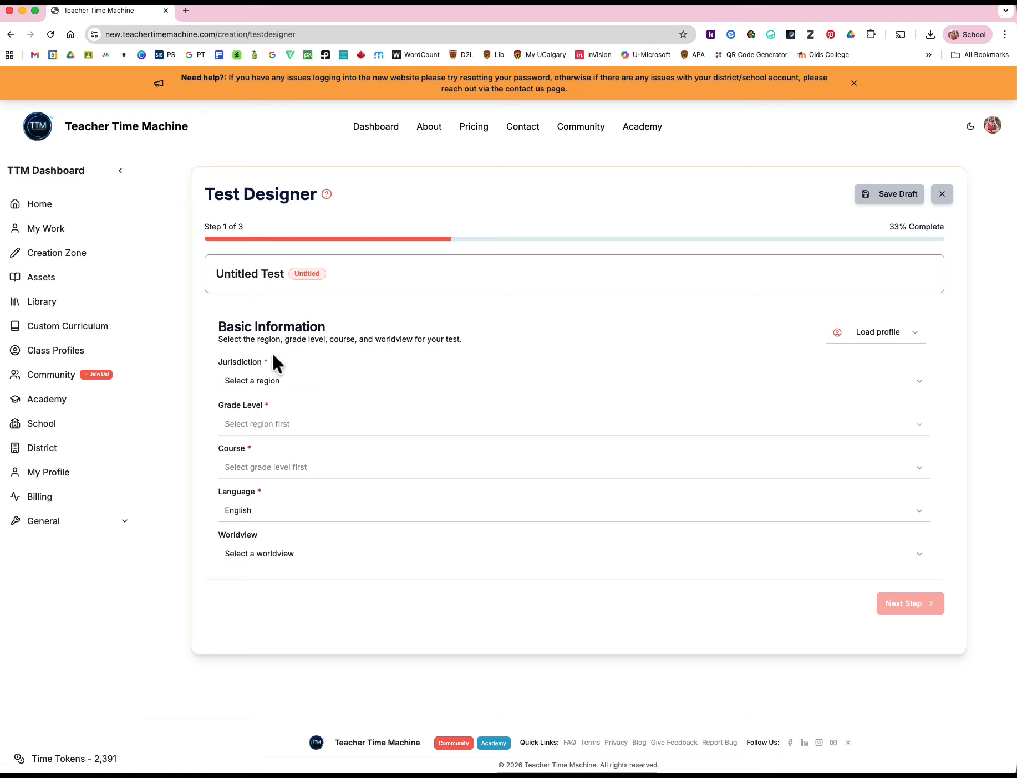
pyautogui.click(256, 275)
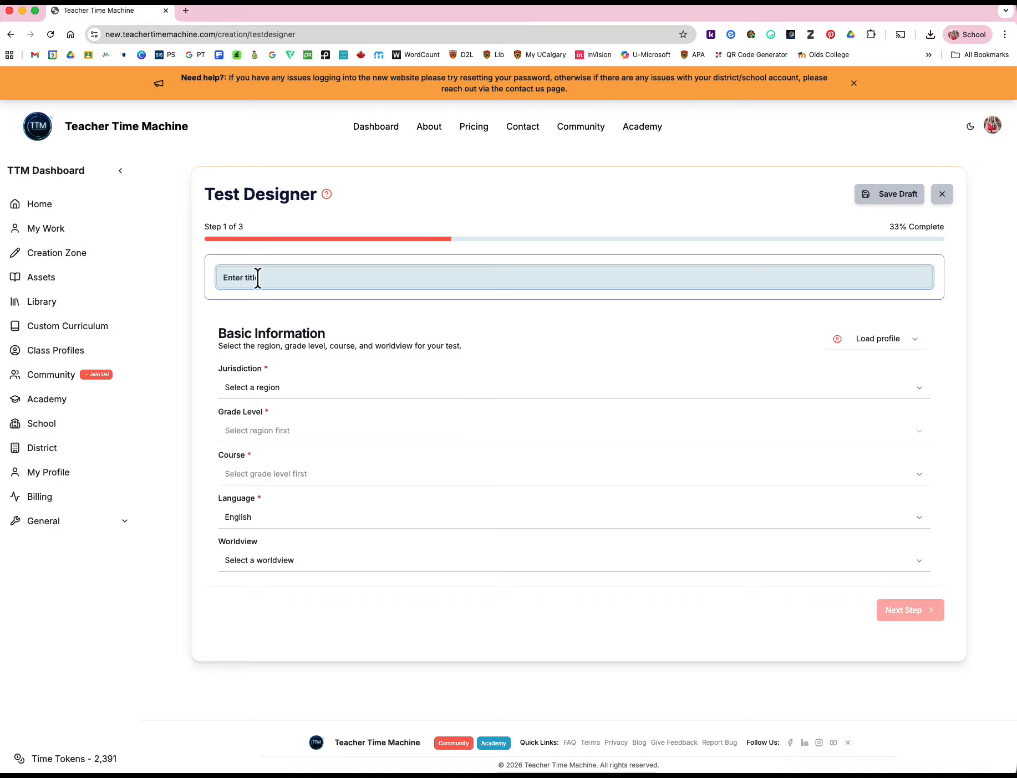
pyautogui.write('Gade 6 S')
pyautogui.write('coial')
pyautogui.press('BackSpace')
pyautogui.press('BackSpace')
pyautogui.press('BackSpace')
pyautogui.press('BackSpace')
pyautogui.press('BackSpace')
pyautogui.press('BackSpace')
pyautogui.press('BackSpace')
pyautogui.press('BackSpace')
pyautogui.press('BackSpace')
pyautogui.press('BackSpace')
pyautogui.write('rade 6 Social test')
# Set the test's jurisdiction to Alberta and its grade level to Grade 6
pyautogui.click(284, 388)
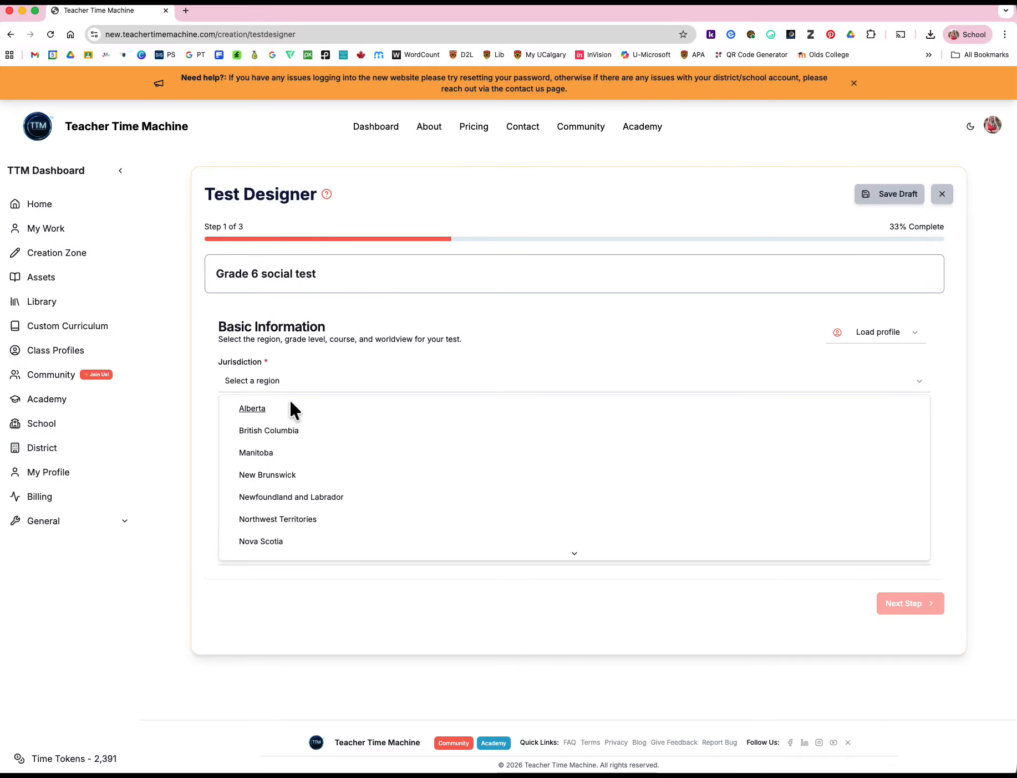
pyautogui.click(251, 408)
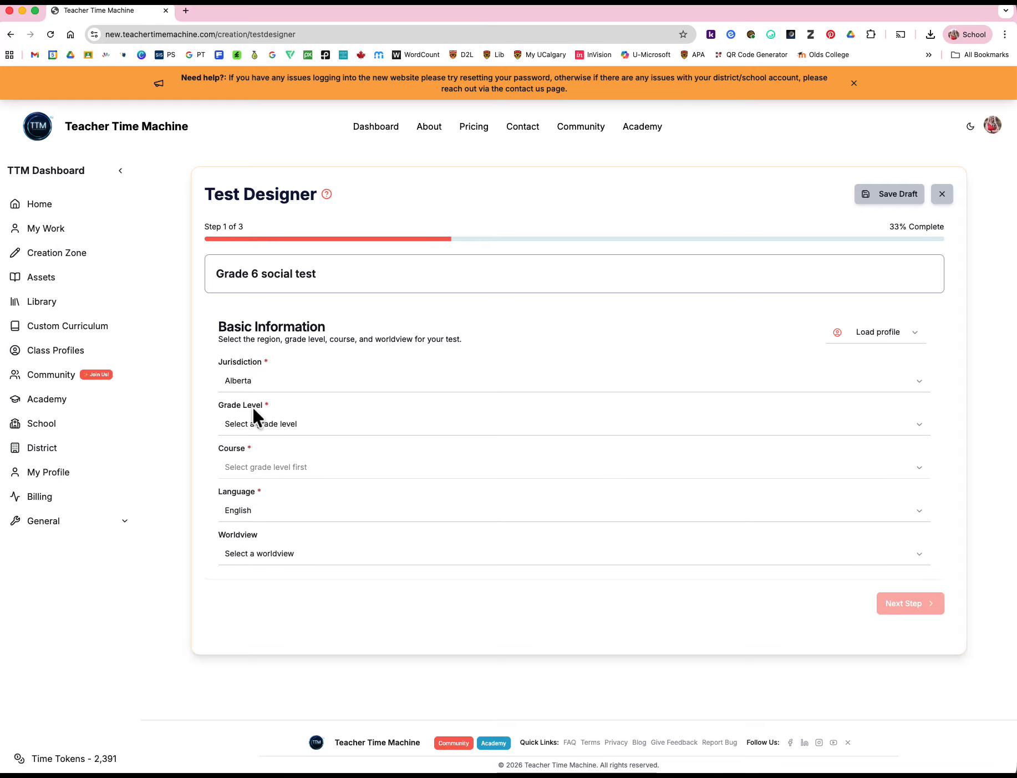
pyautogui.click(290, 426)
pyautogui.scroll(-2, 248, 606)
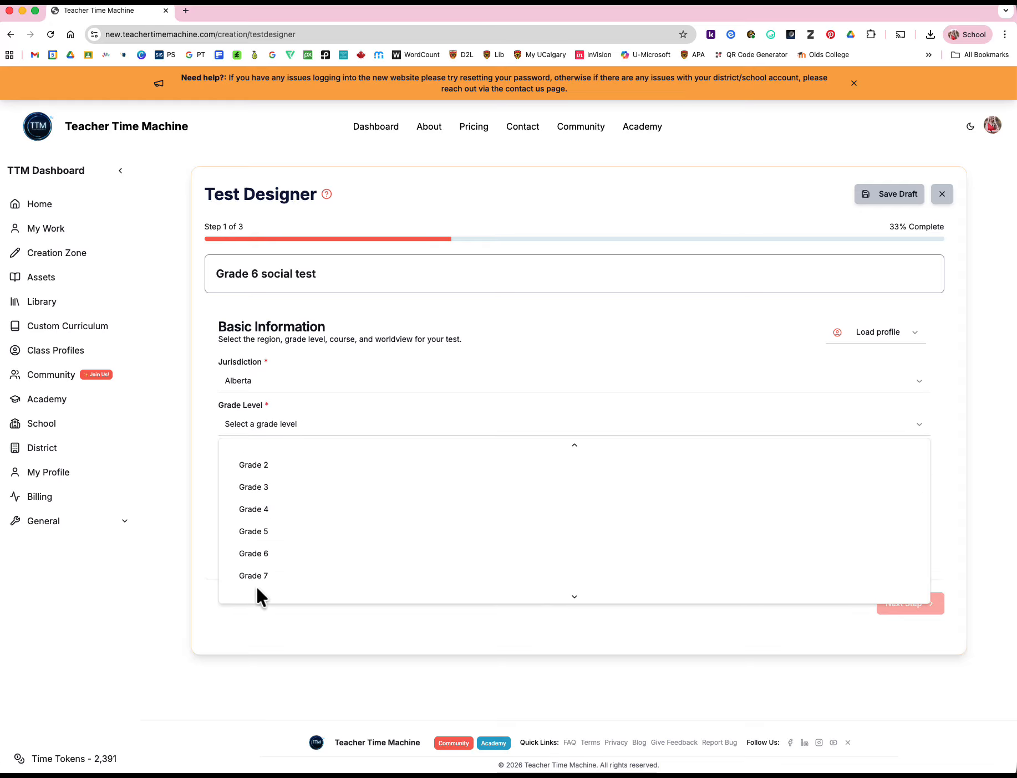
pyautogui.click(256, 551)
# Choose Social Studies (Optional Implementation) as the test's course
pyautogui.click(291, 467)
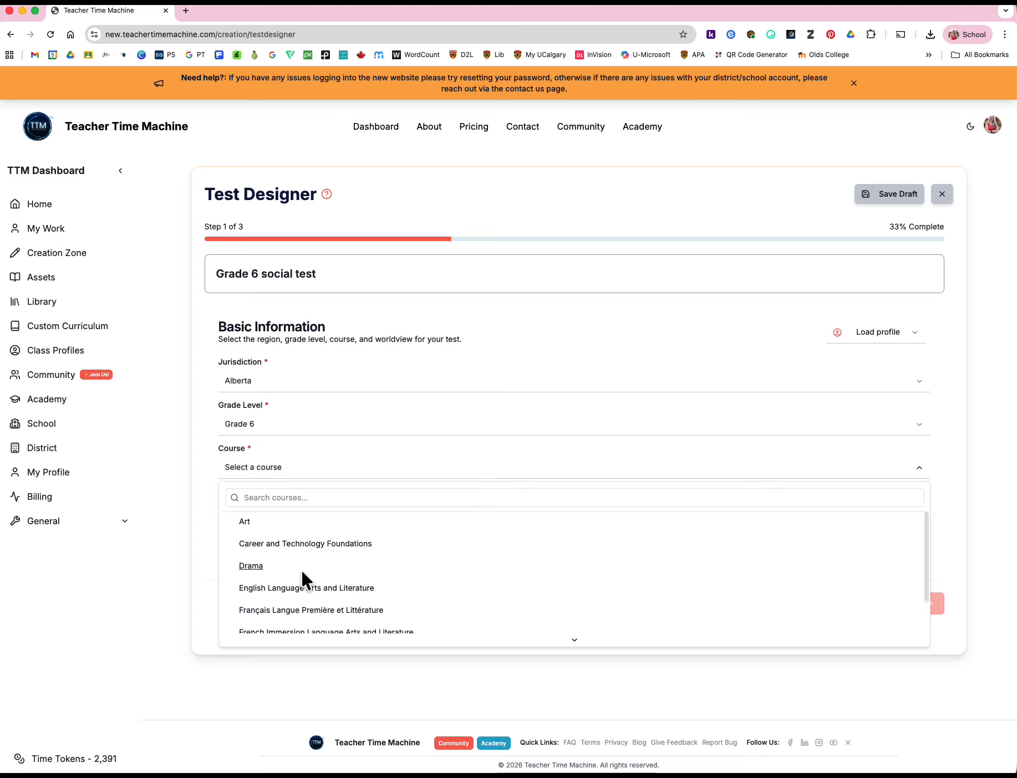
pyautogui.scroll(-5, 301, 568)
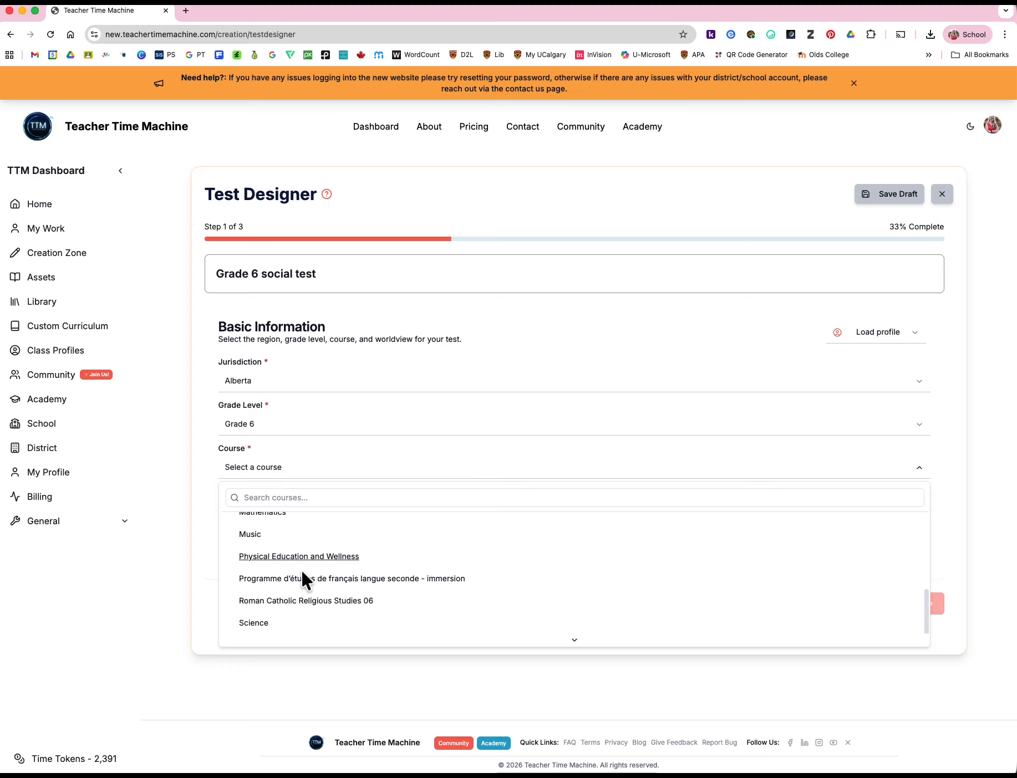
pyautogui.scroll(-3, 301, 570)
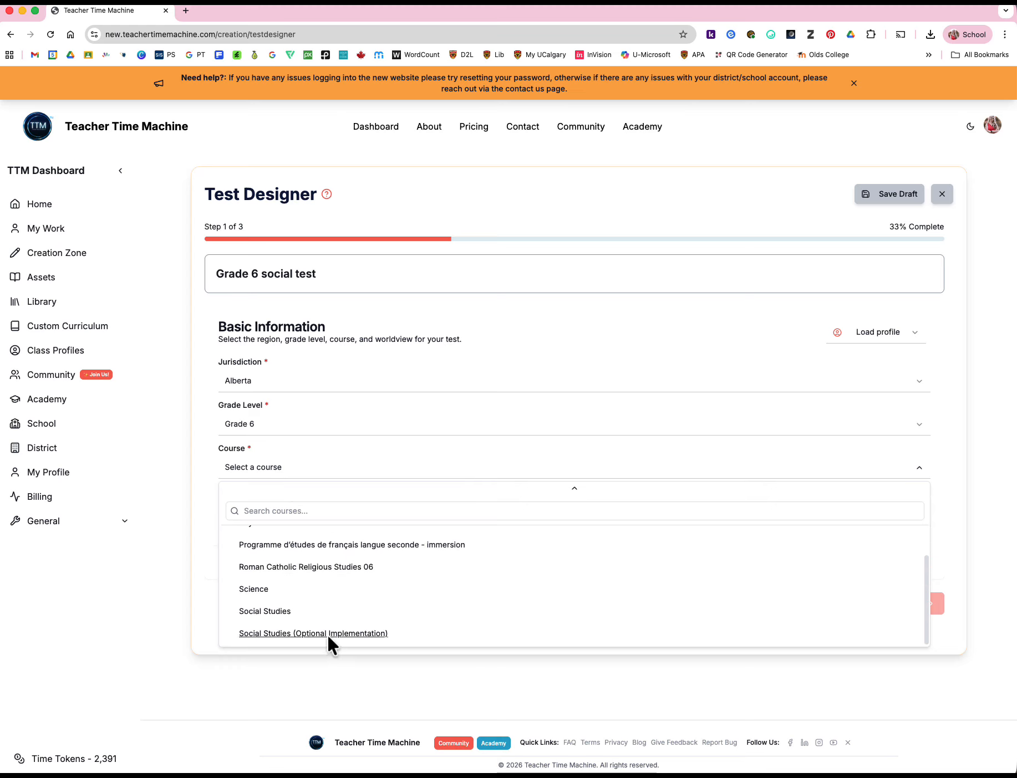
pyautogui.click(305, 632)
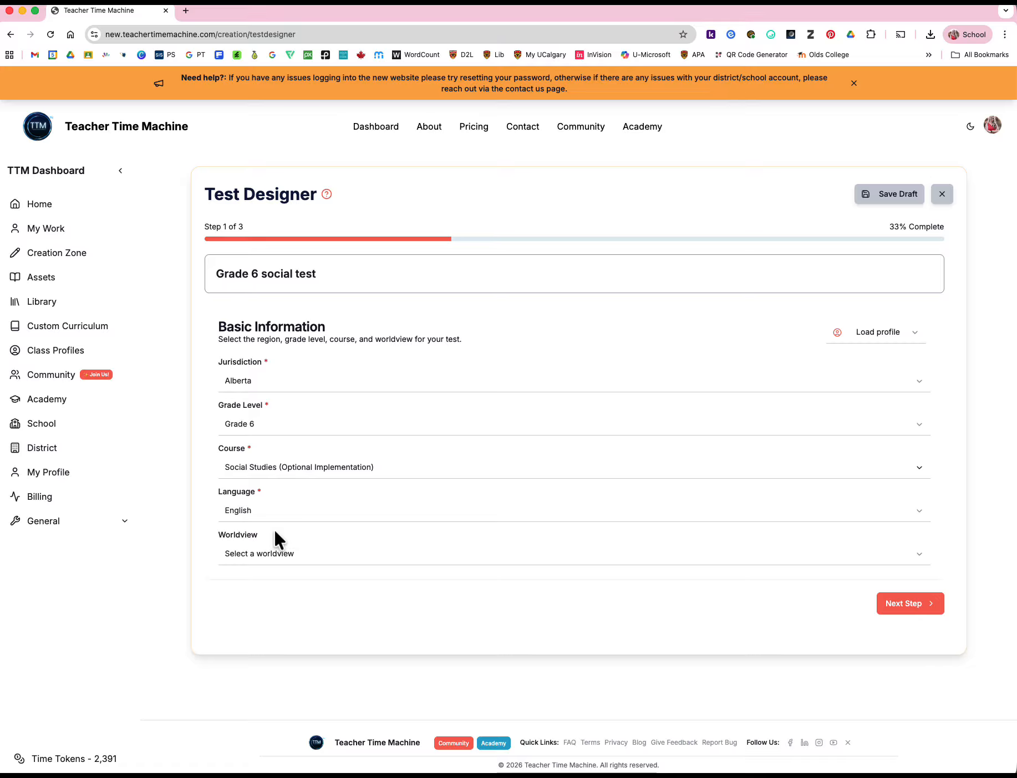
# Check the available worldview options without choosing one, and continue to the test questions step
pyautogui.click(918, 552)
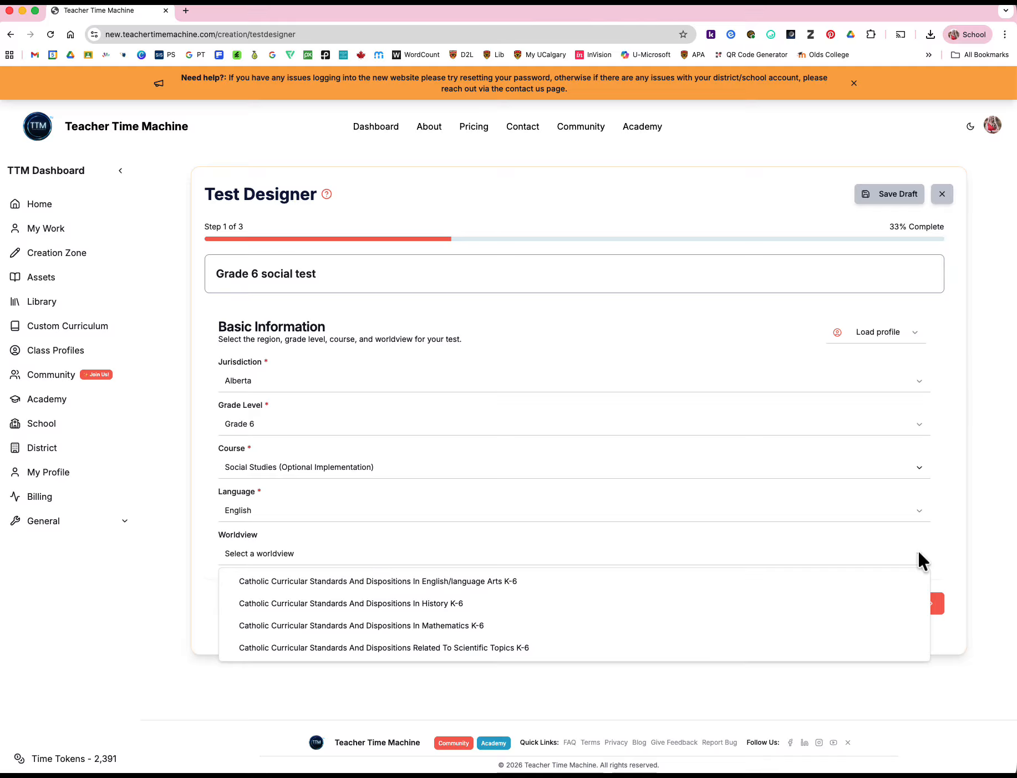
pyautogui.click(919, 552)
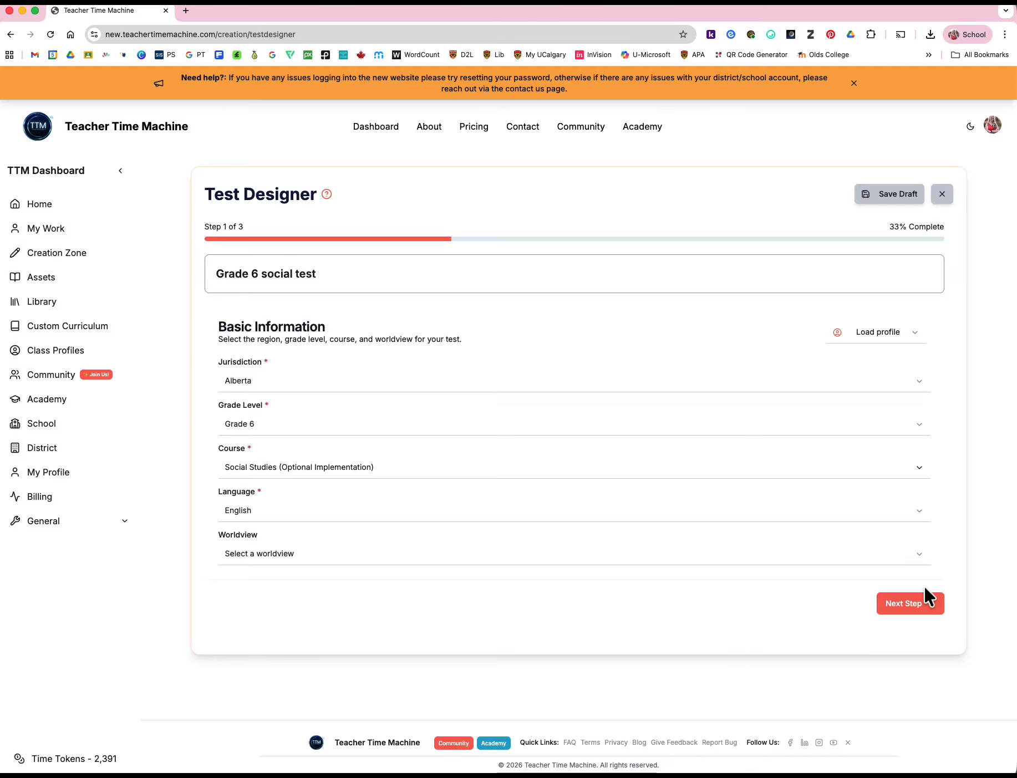
pyautogui.click(912, 610)
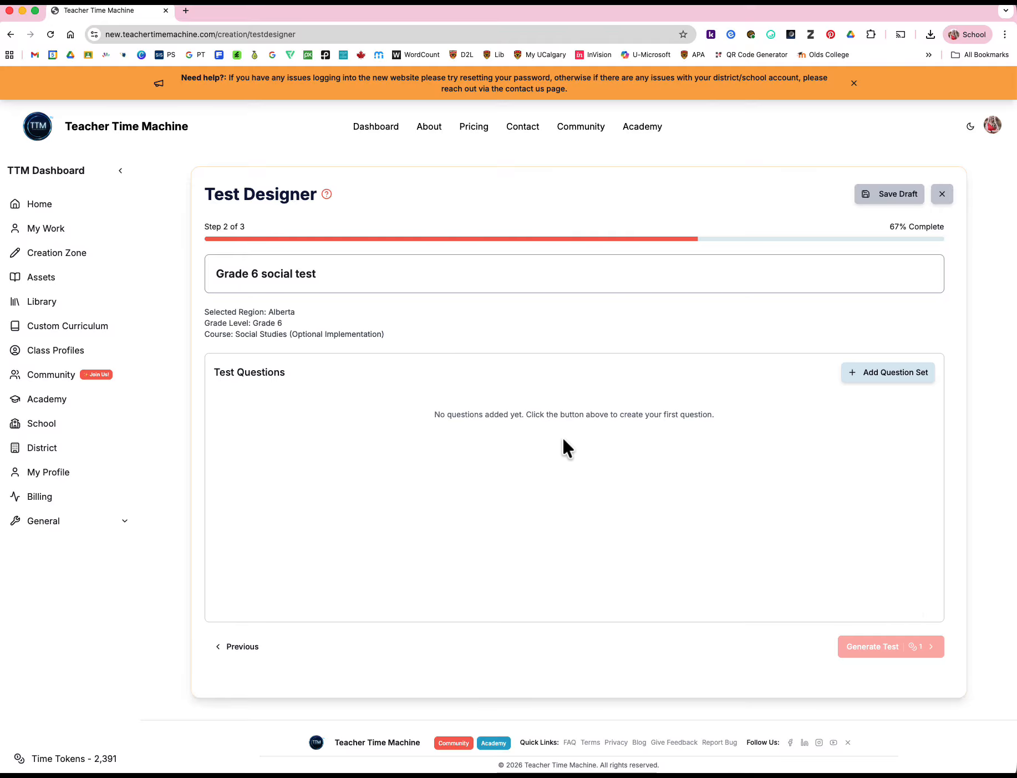
# Start a question set with the general outcomes on relating foundational principles of democracy to government systems and analyzing democracy in Canada
pyautogui.click(893, 372)
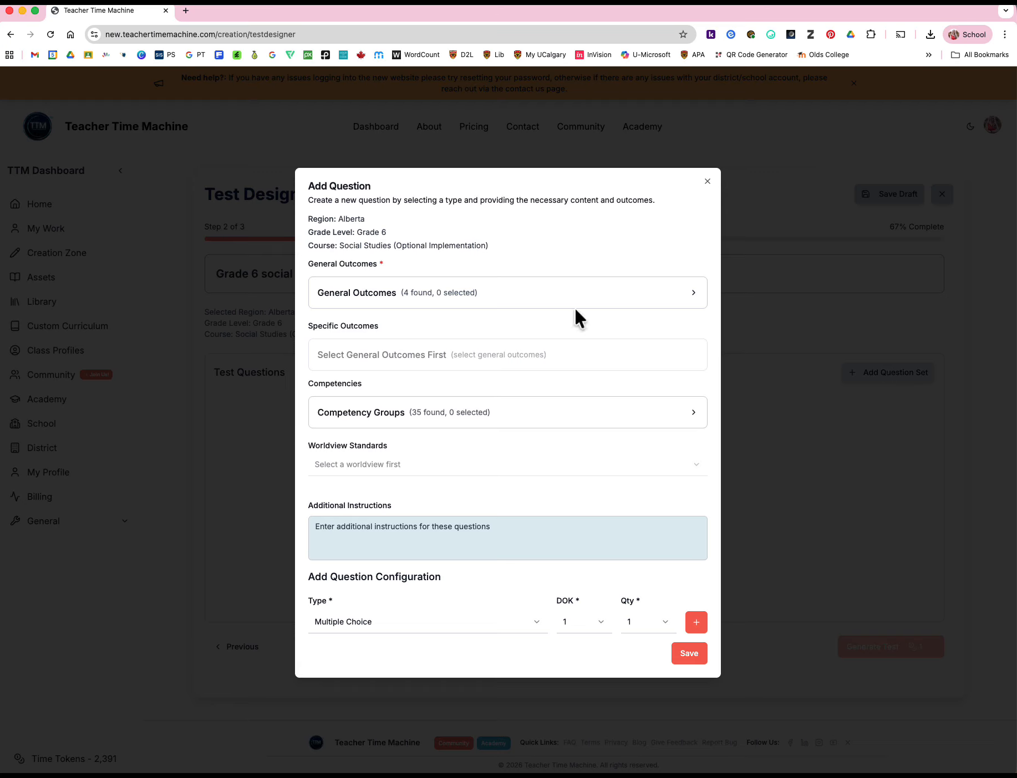
pyautogui.click(452, 299)
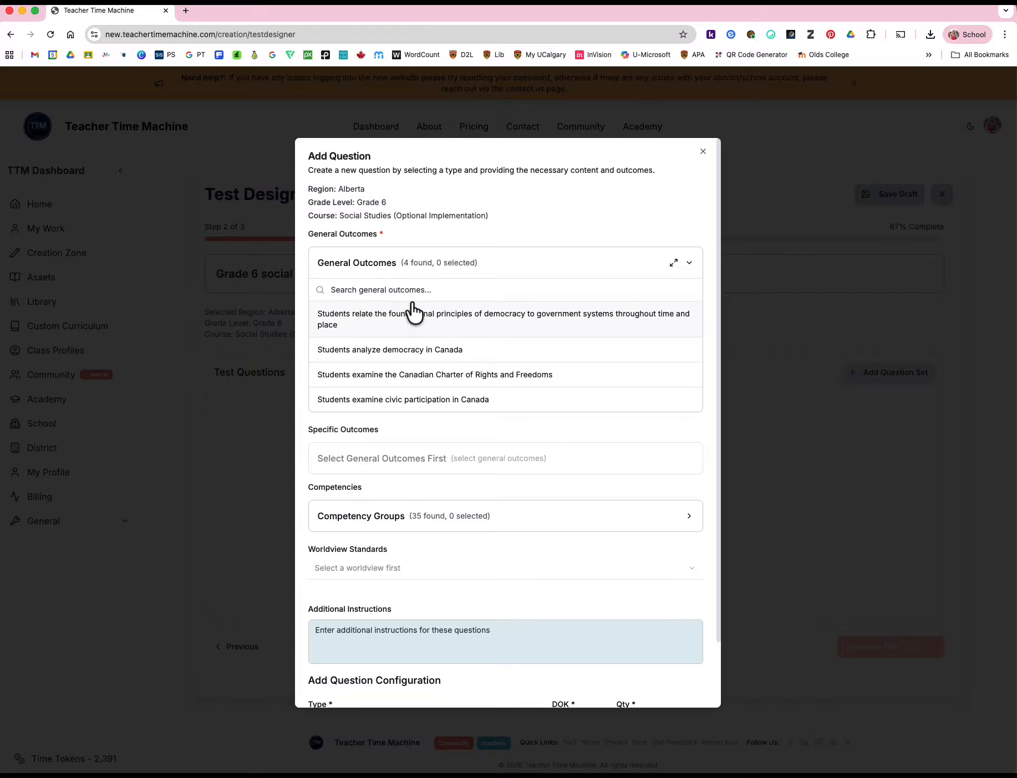
pyautogui.click(360, 321)
pyautogui.click(361, 380)
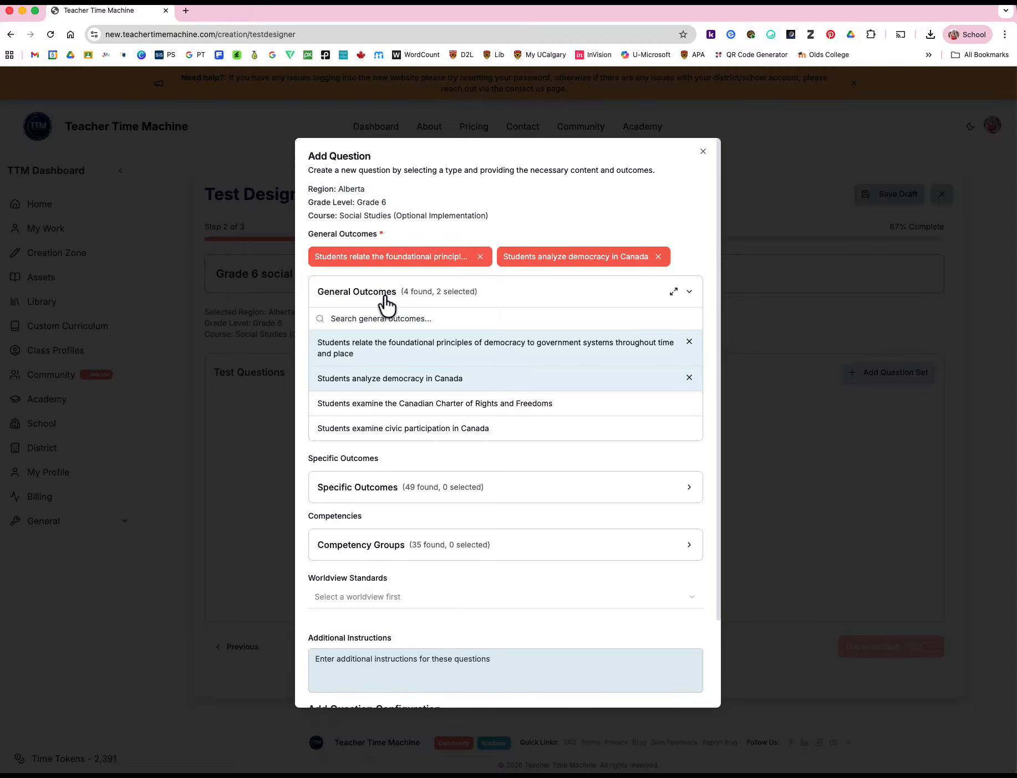
# Select the specific outcomes on democracy originating in ancient Athens, patricians and plebians voting for a representative, and the Roman Republic's three branches of government
pyautogui.scroll(-2, 546, 440)
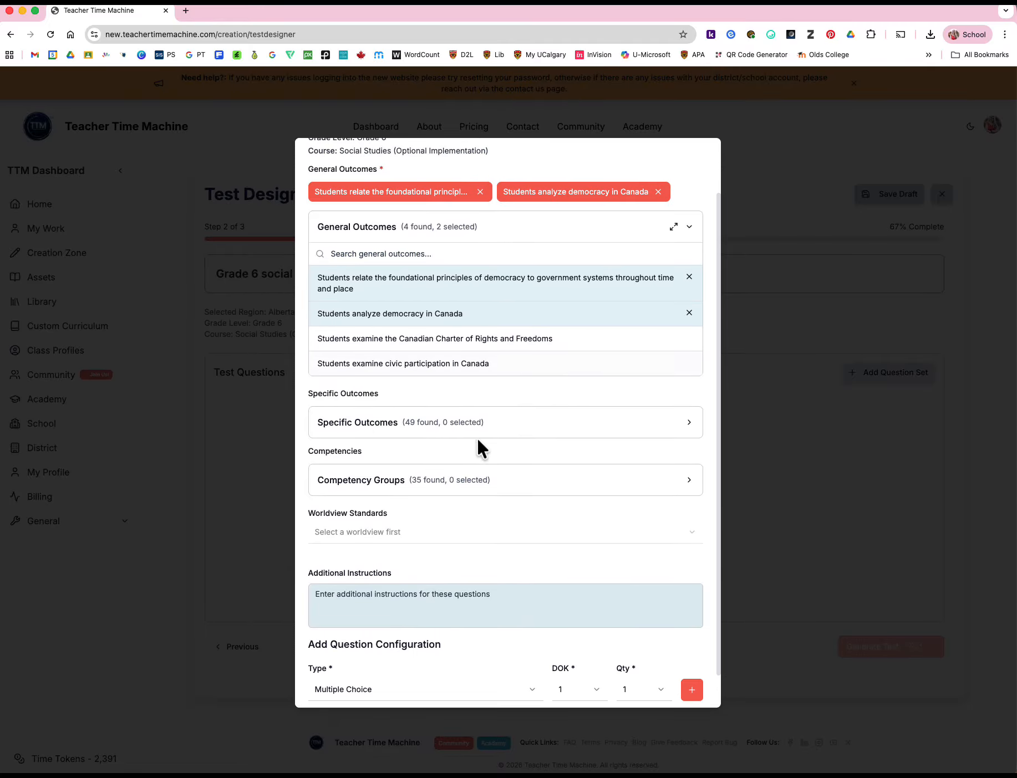
pyautogui.click(445, 433)
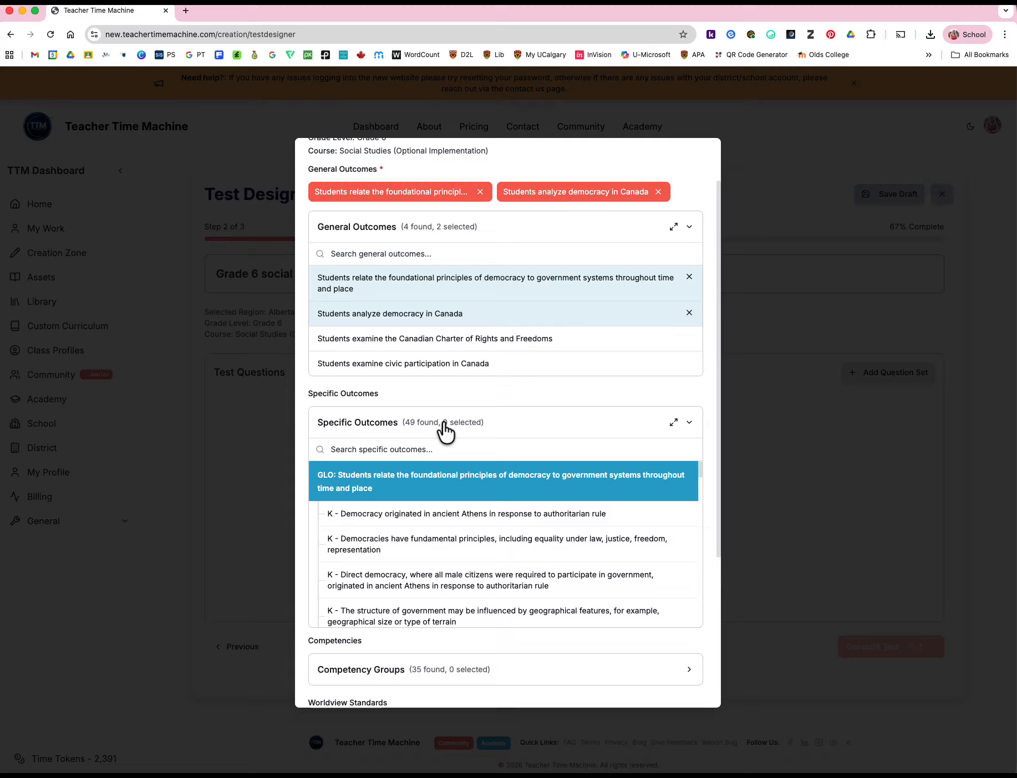
pyautogui.click(457, 517)
pyautogui.scroll(-3, 436, 582)
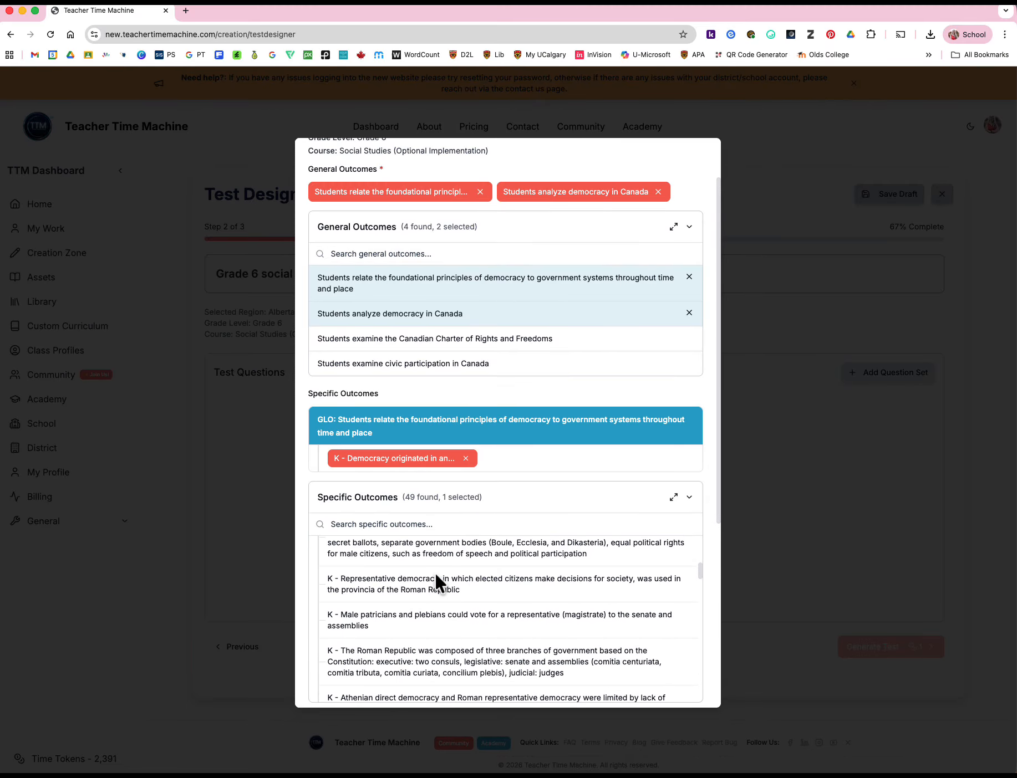
pyautogui.click(420, 629)
pyautogui.click(440, 659)
# Add the specific outcomes on the Magna Carta requiring the monarch to consult a council and the Bill of Rights (1689) formalizing civil rights
pyautogui.scroll(-4, 440, 658)
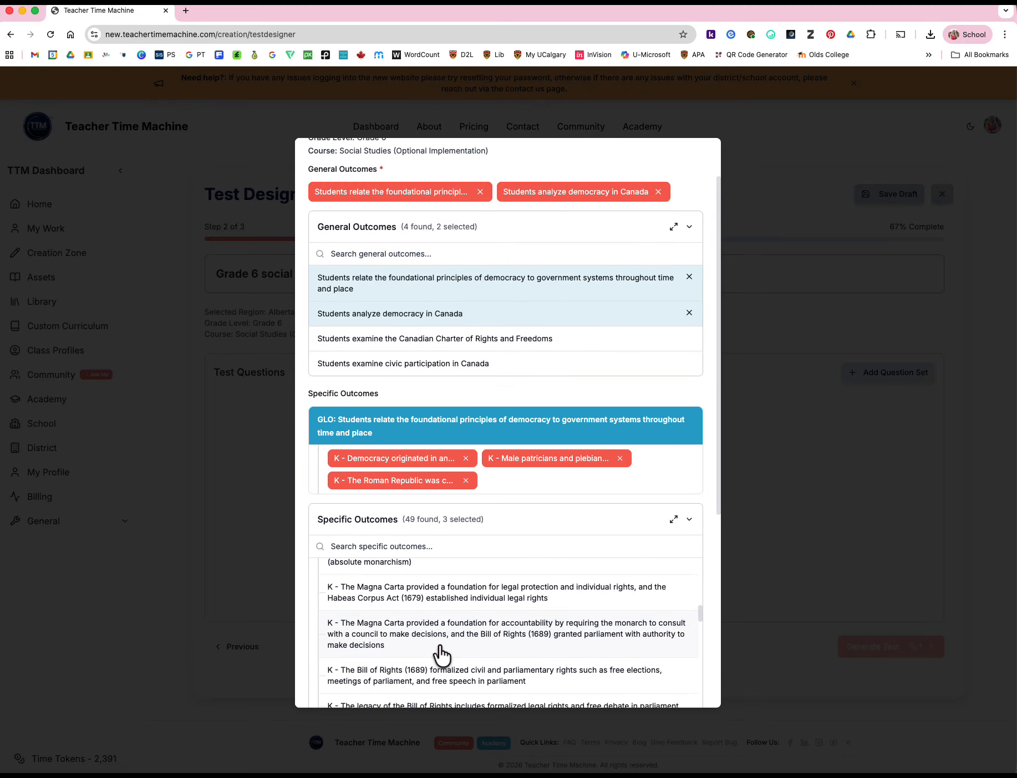
pyautogui.click(439, 652)
pyautogui.click(463, 677)
# Add the outcomes on Haudenosaunee decision-making, investigating democracy's origin in ancient Athens, and identifying similarities and differences between Athenian democracy and the Roman Republic
pyautogui.scroll(-8, 463, 673)
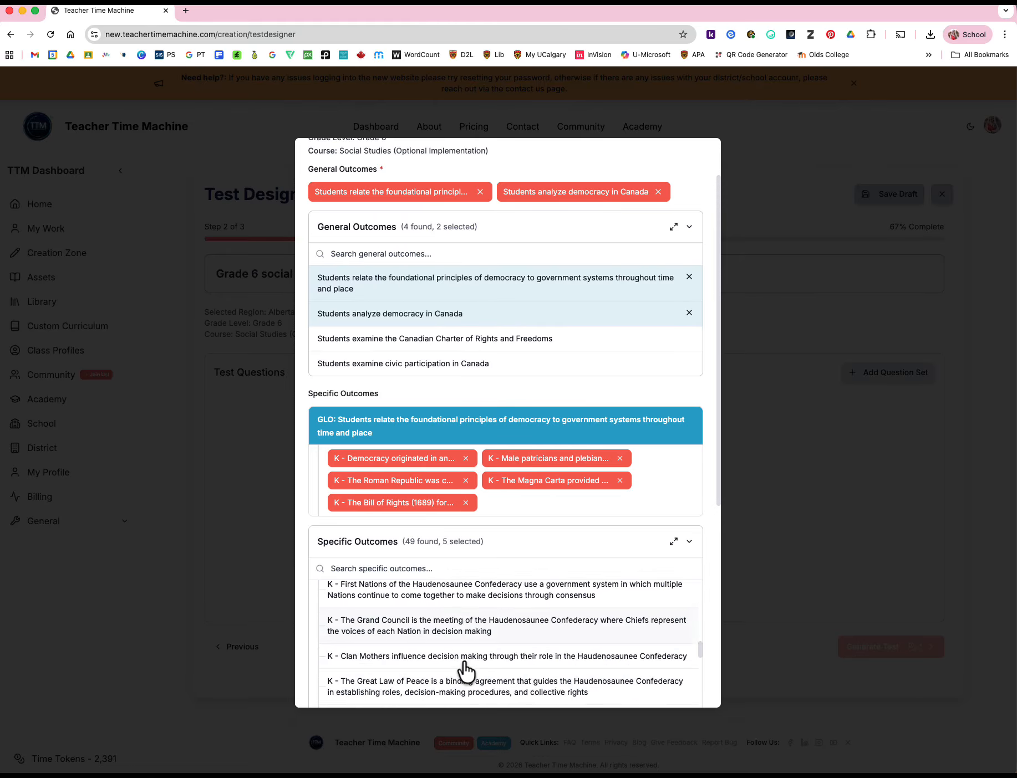
pyautogui.click(421, 596)
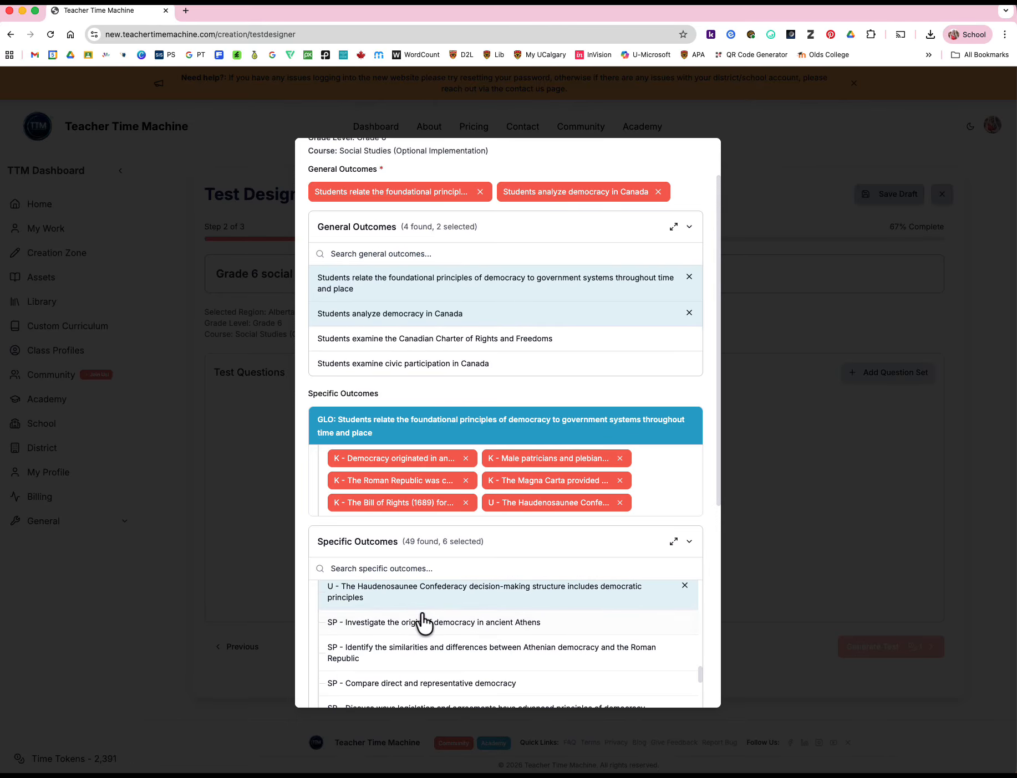
pyautogui.click(423, 620)
pyautogui.click(429, 674)
# Under democracy in Canada, select the outcomes on the prime minister, governments reflecting democratic ideals, relating the British parliamentary system, and evidence of democratic principles today
pyautogui.scroll(-4, 431, 671)
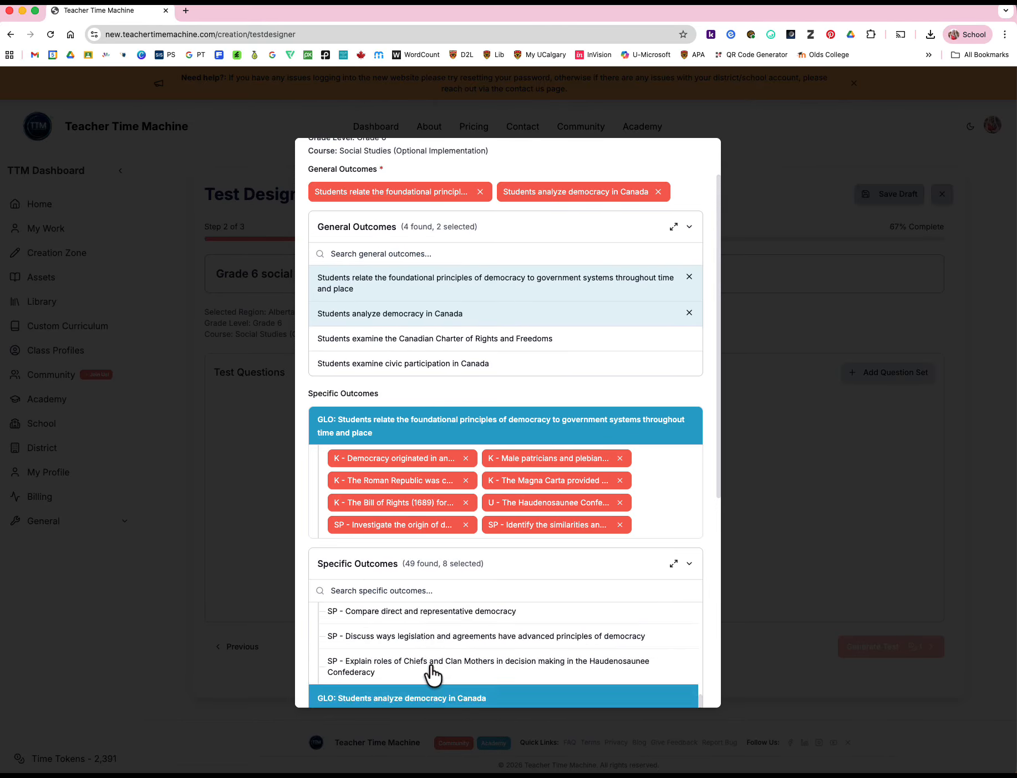
pyautogui.click(430, 672)
pyautogui.scroll(-5, 427, 655)
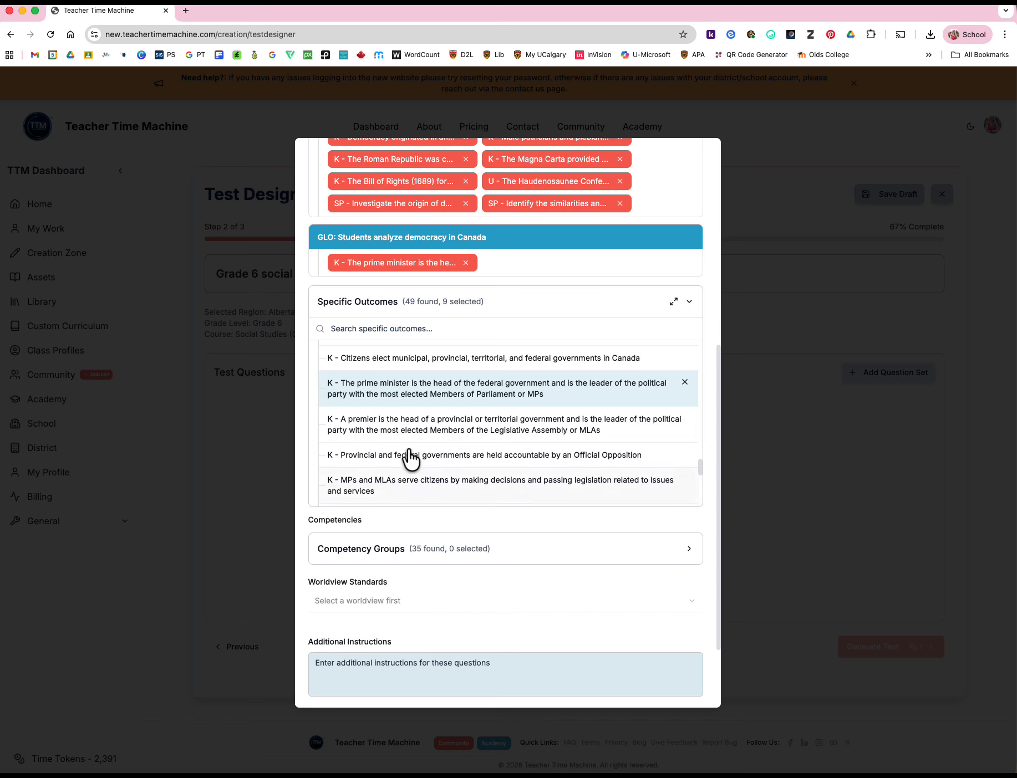
pyautogui.scroll(-6, 411, 461)
pyautogui.click(403, 412)
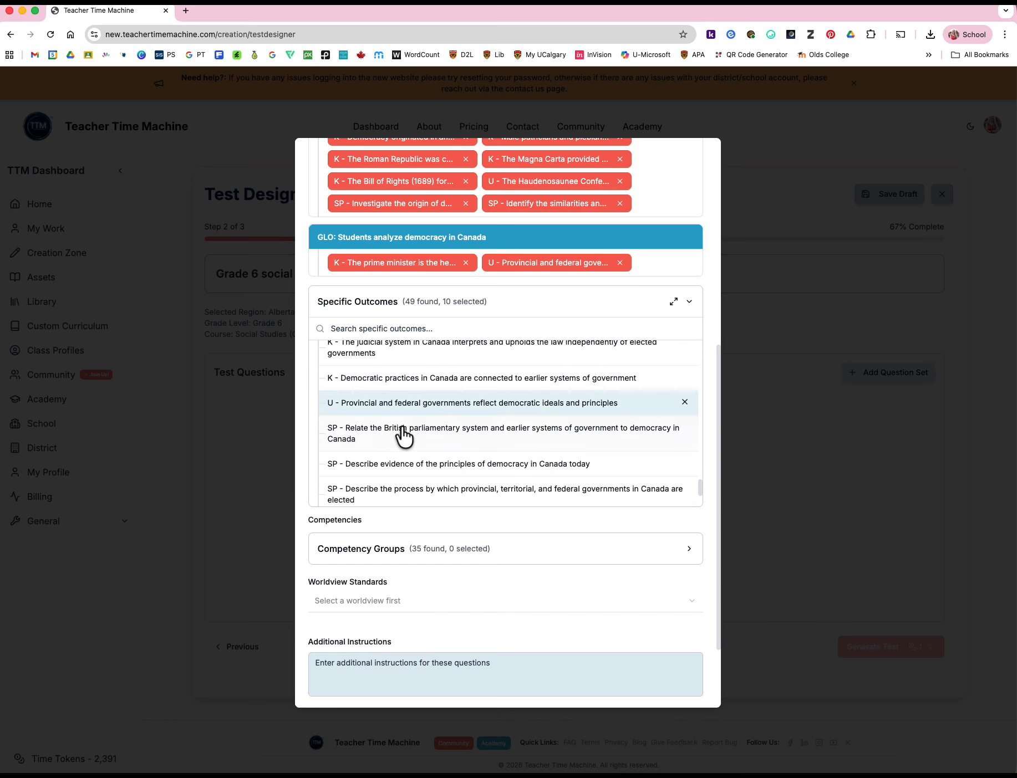
pyautogui.click(404, 441)
pyautogui.click(395, 485)
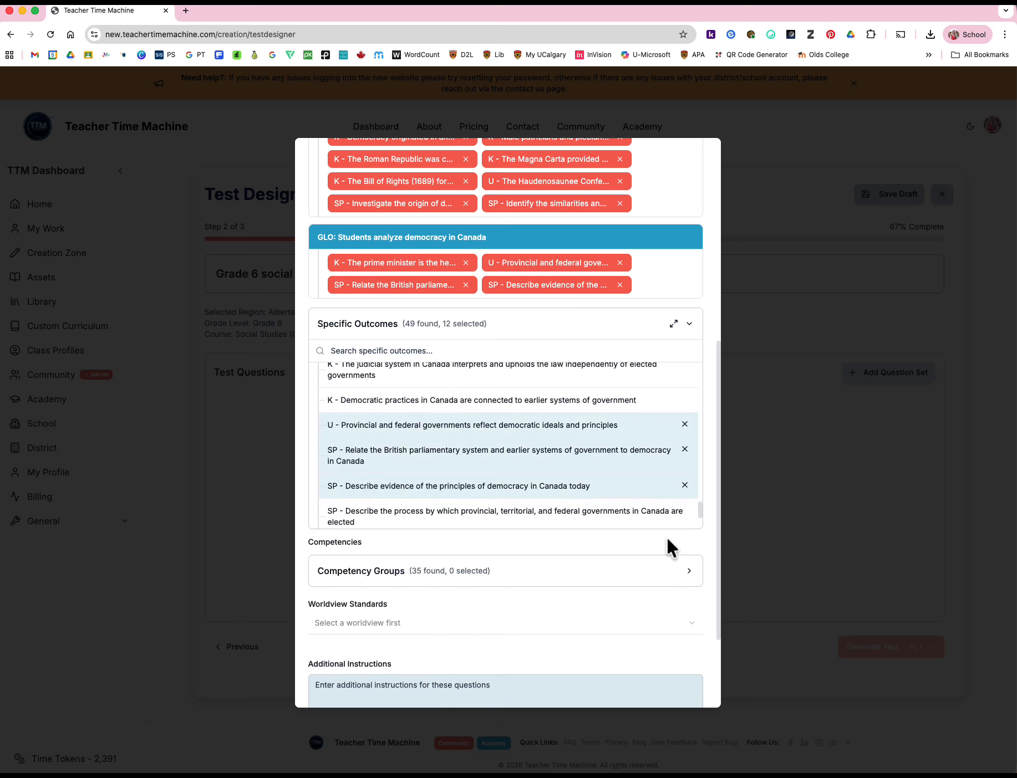
# Select the critical thinking competency on distinguishing fact from opinion to identify bias in historical or contemporary sources
pyautogui.scroll(-3, 695, 530)
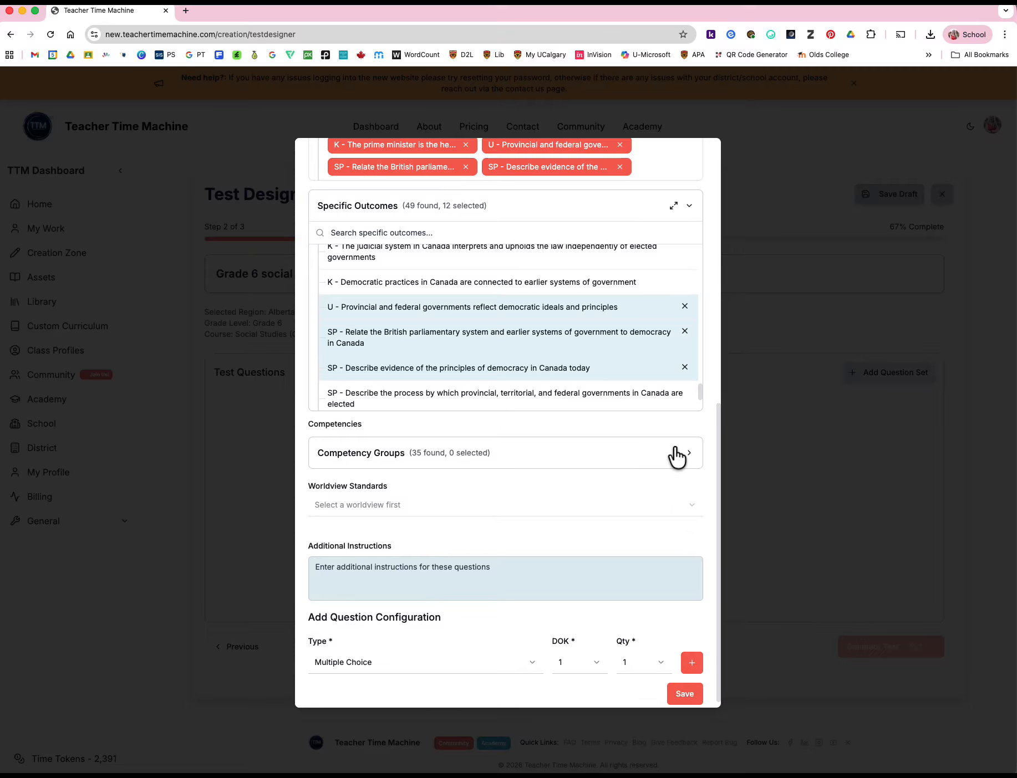
pyautogui.click(676, 457)
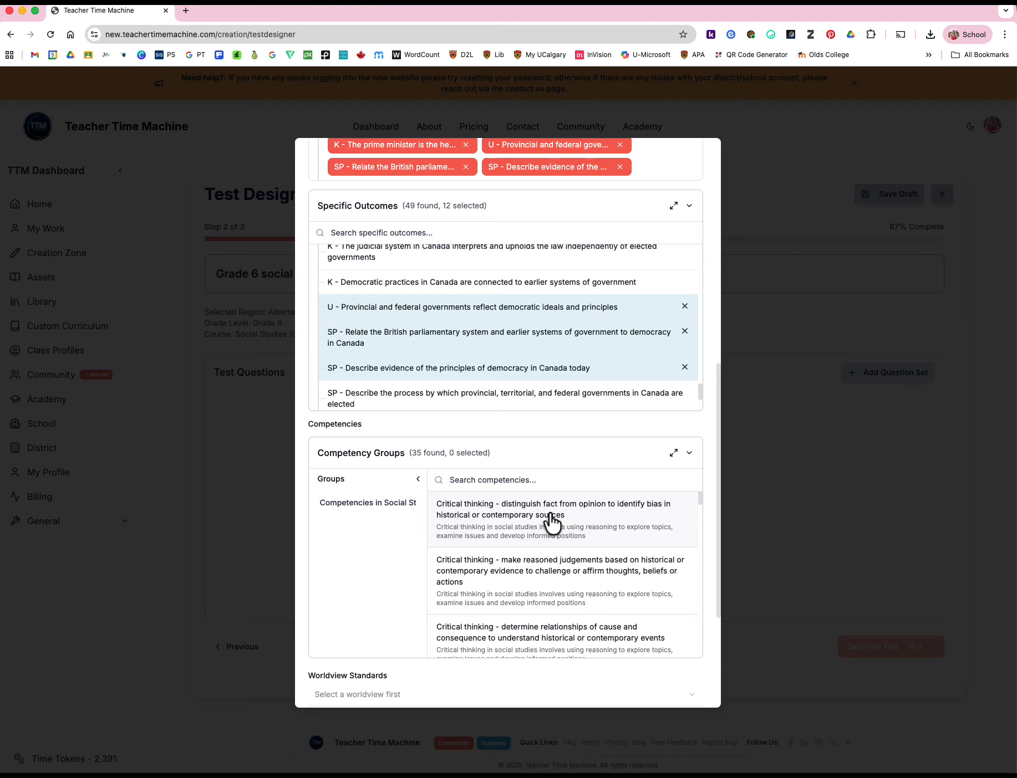
pyautogui.click(589, 522)
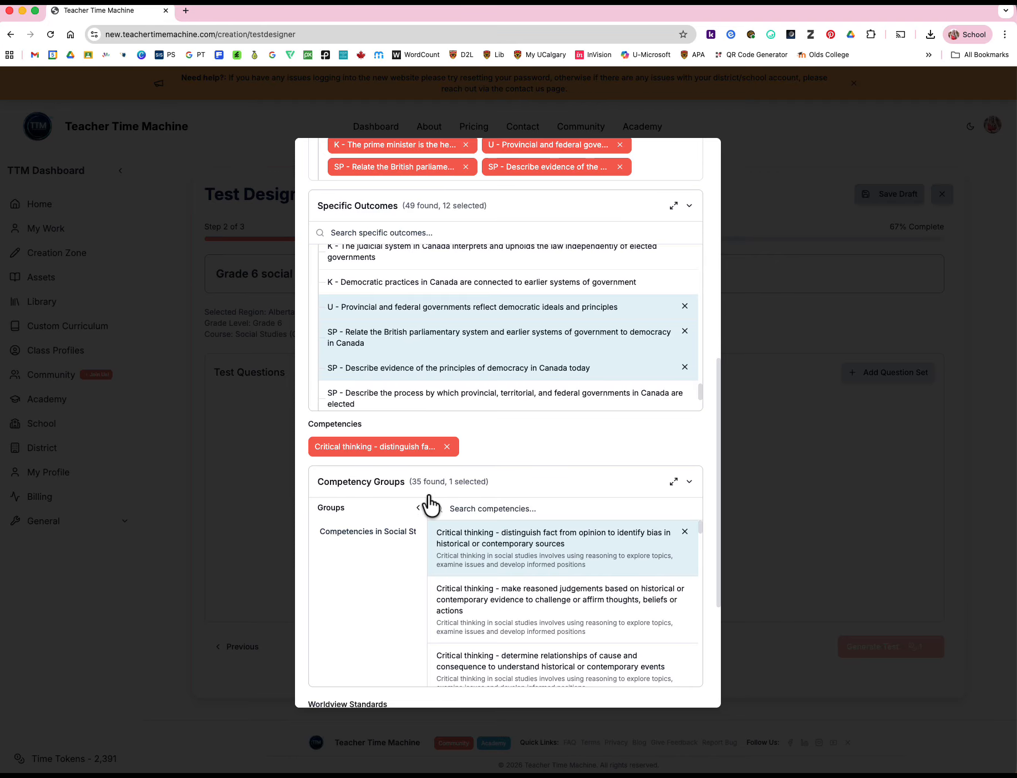
pyautogui.scroll(-2, 676, 444)
pyautogui.scroll(-3, 679, 439)
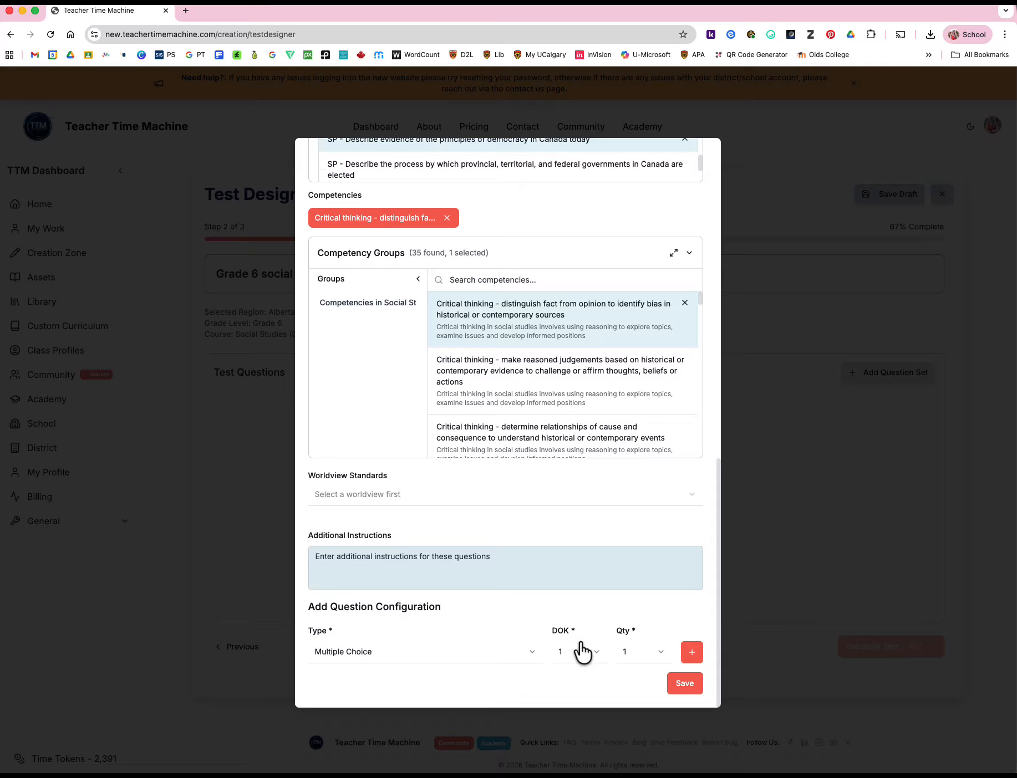
# Add a question configuration of five multiple-choice questions at DOK level 1
pyautogui.click(599, 660)
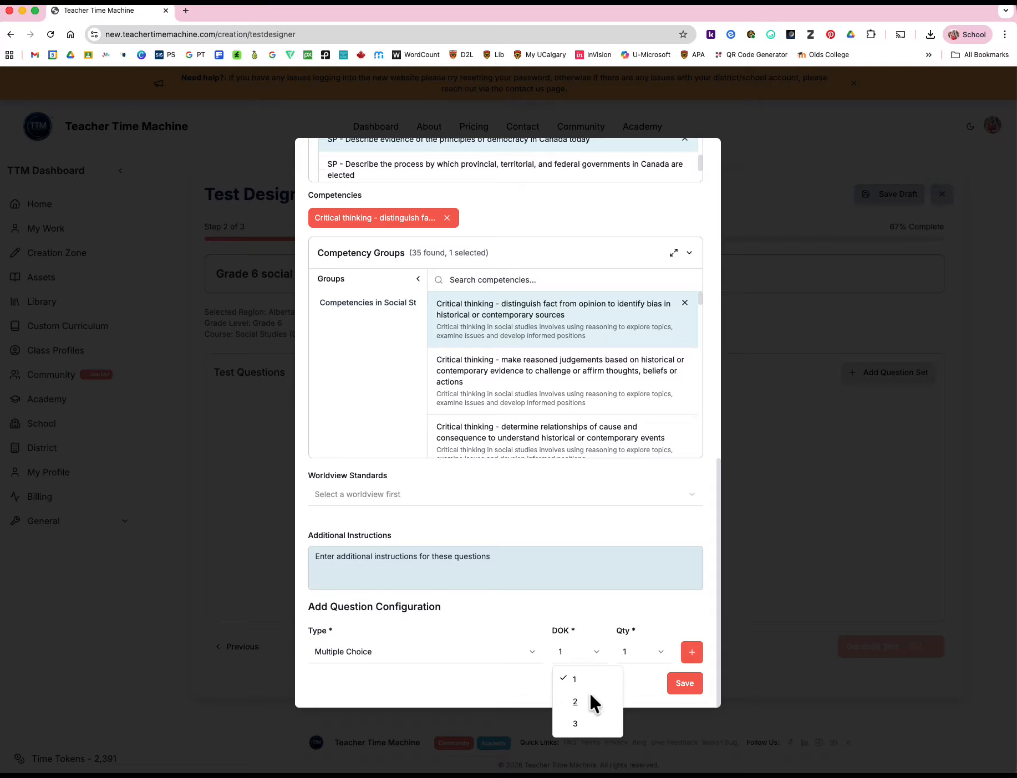
pyautogui.click(571, 677)
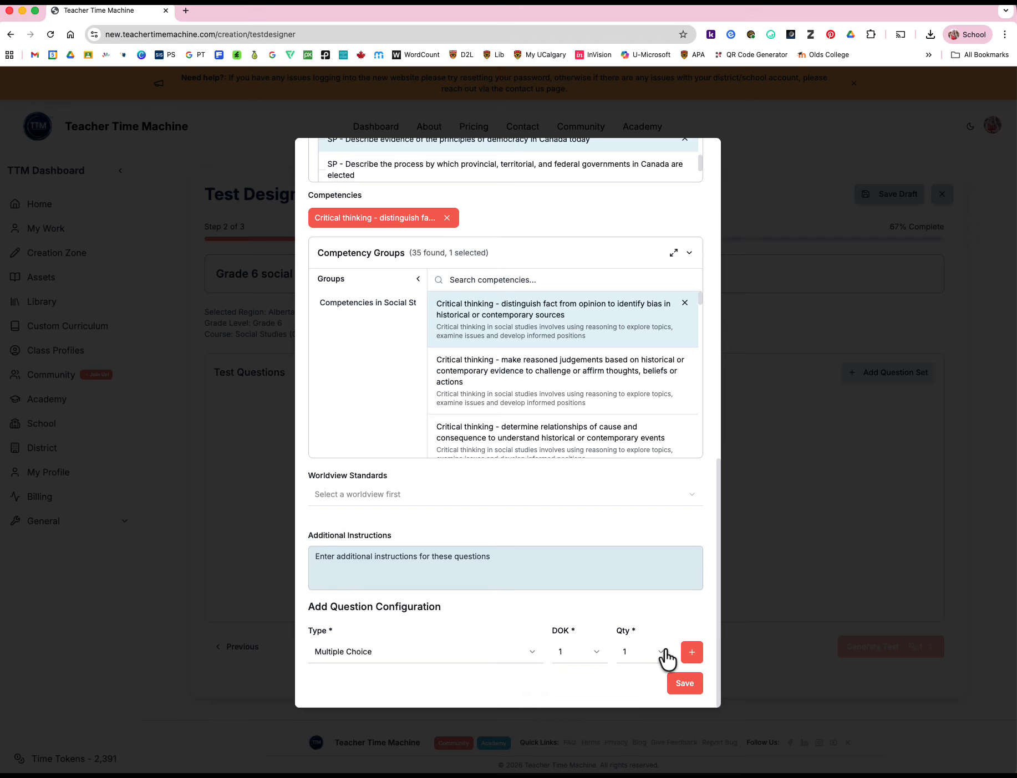
pyautogui.click(648, 653)
pyautogui.scroll(-3, 654, 626)
pyautogui.scroll(3, 637, 567)
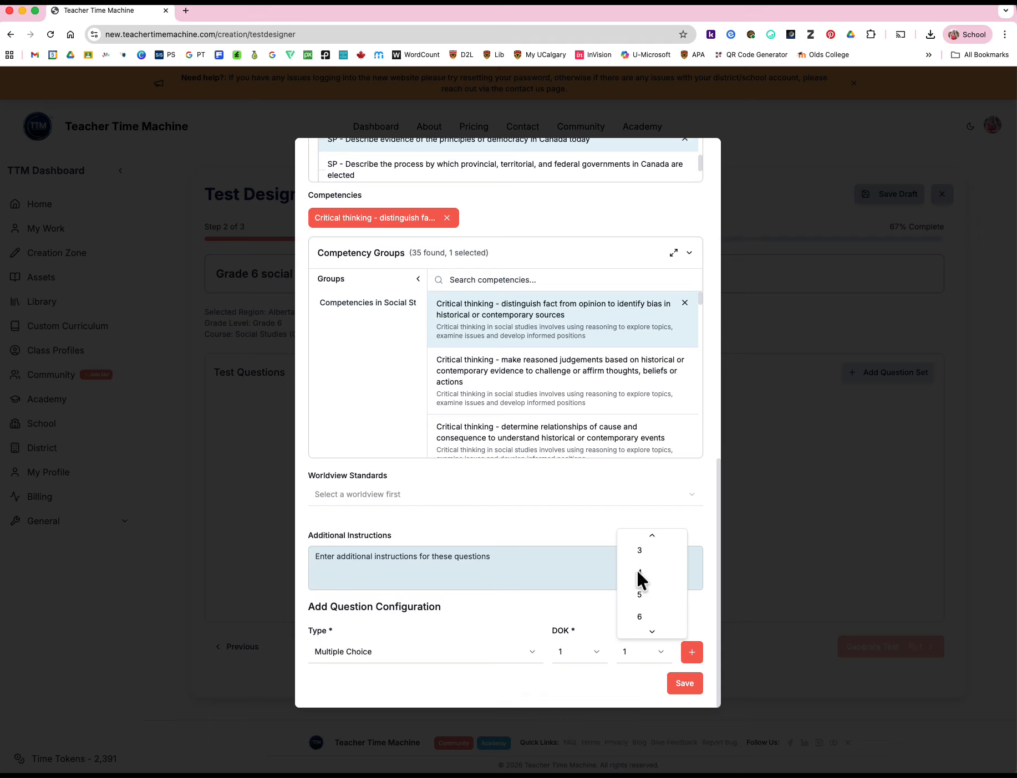
pyautogui.click(639, 595)
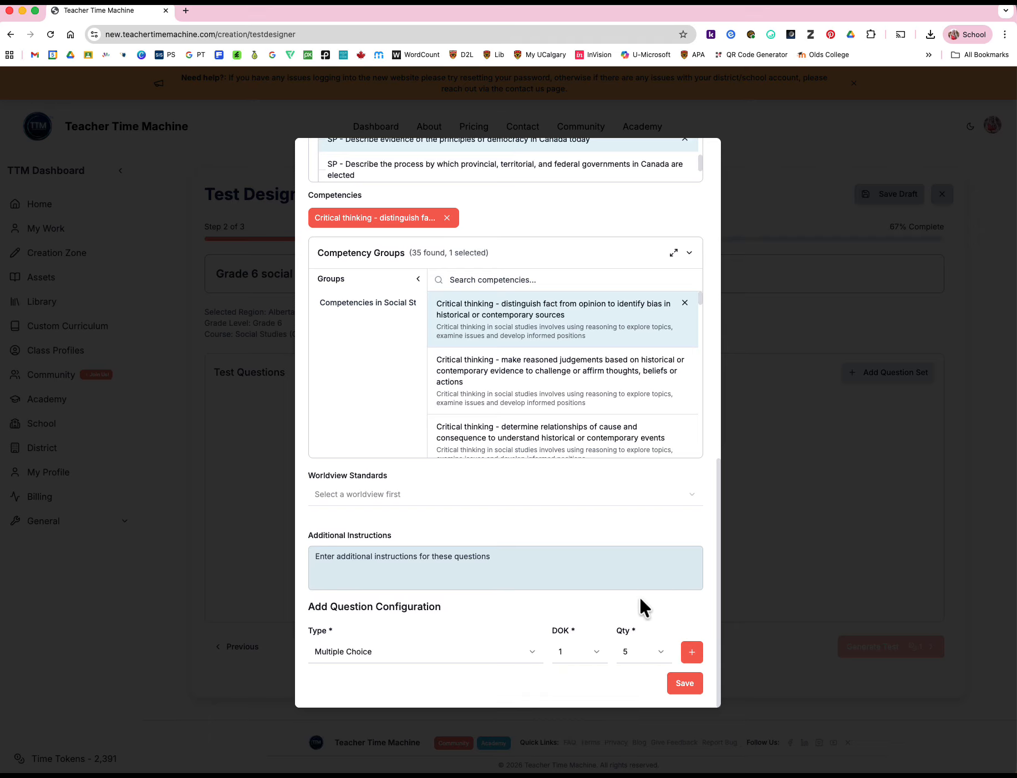
pyautogui.click(692, 656)
pyautogui.scroll(-2, 690, 615)
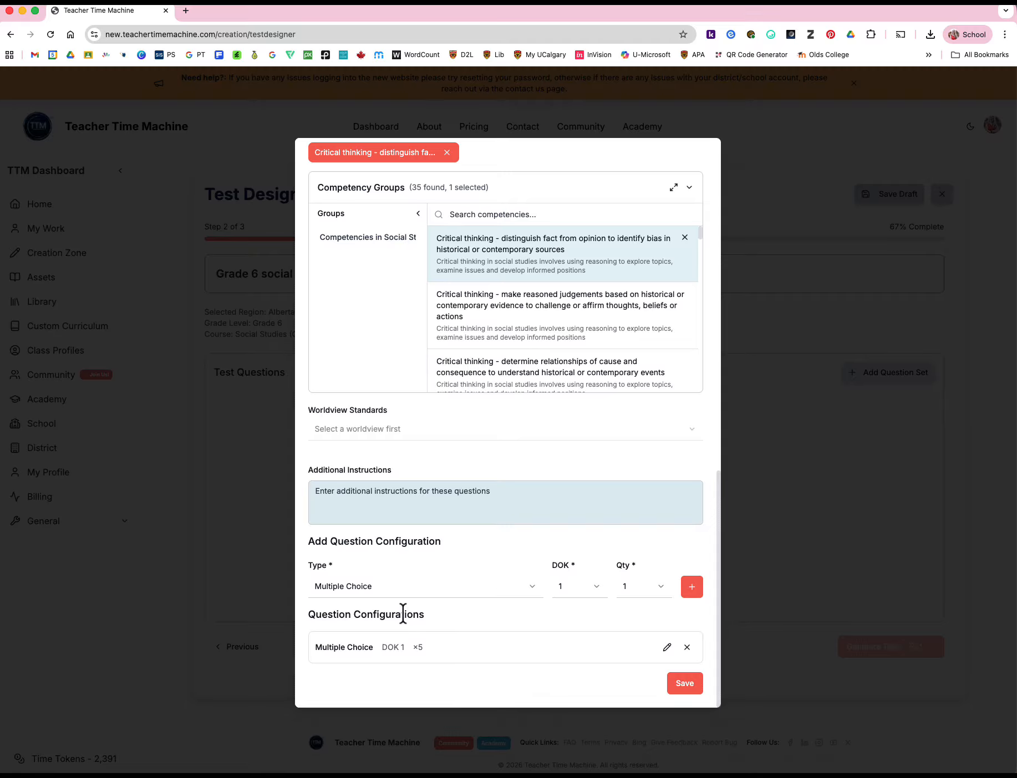
# Add a question configuration of four multiple-choice questions at DOK level 2
pyautogui.click(591, 592)
pyautogui.click(577, 637)
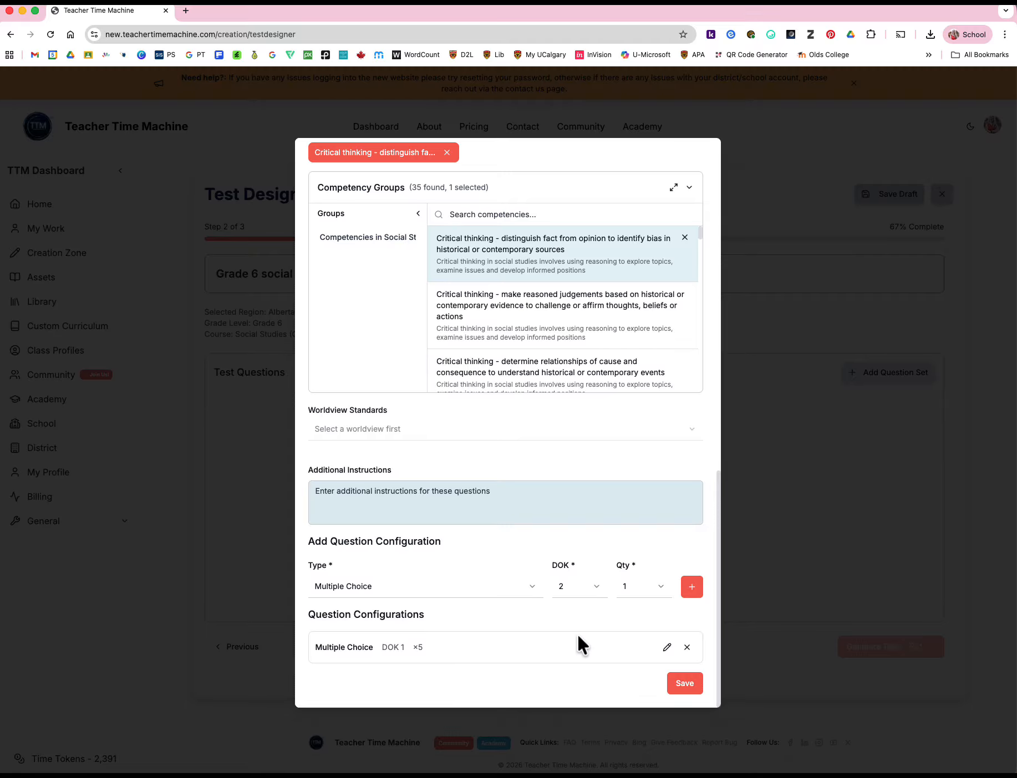
pyautogui.click(660, 593)
pyautogui.click(637, 681)
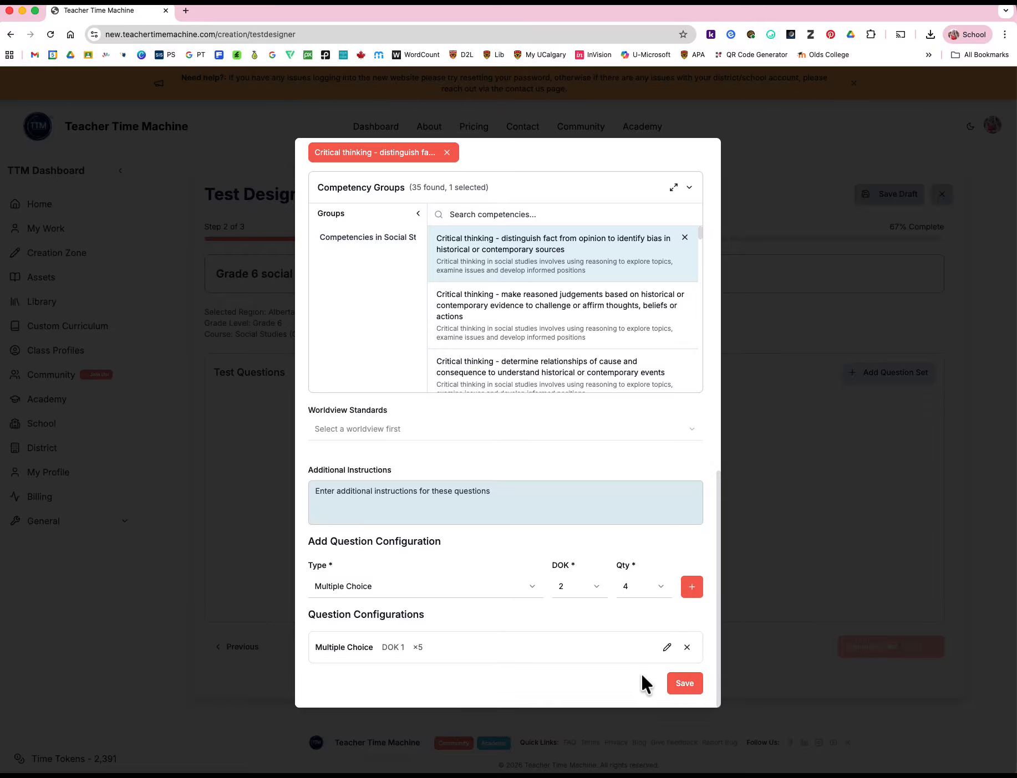
pyautogui.click(691, 592)
# Add a question configuration of three multiple-choice questions at DOK level 3
pyautogui.click(584, 596)
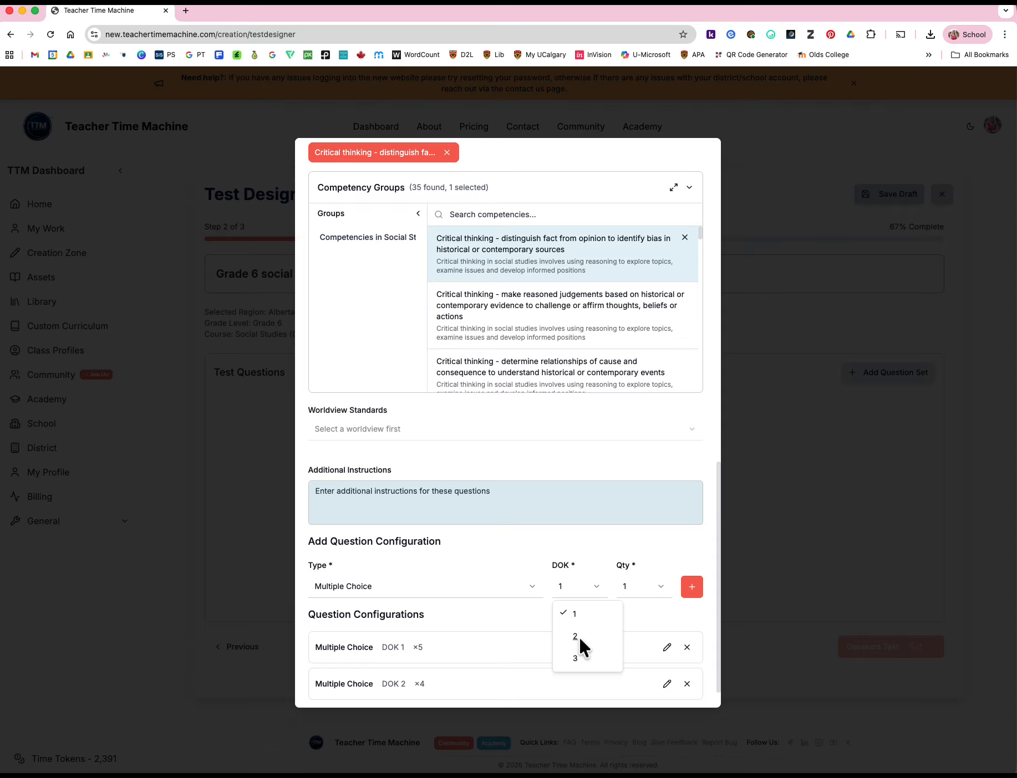
pyautogui.click(576, 659)
pyautogui.click(660, 591)
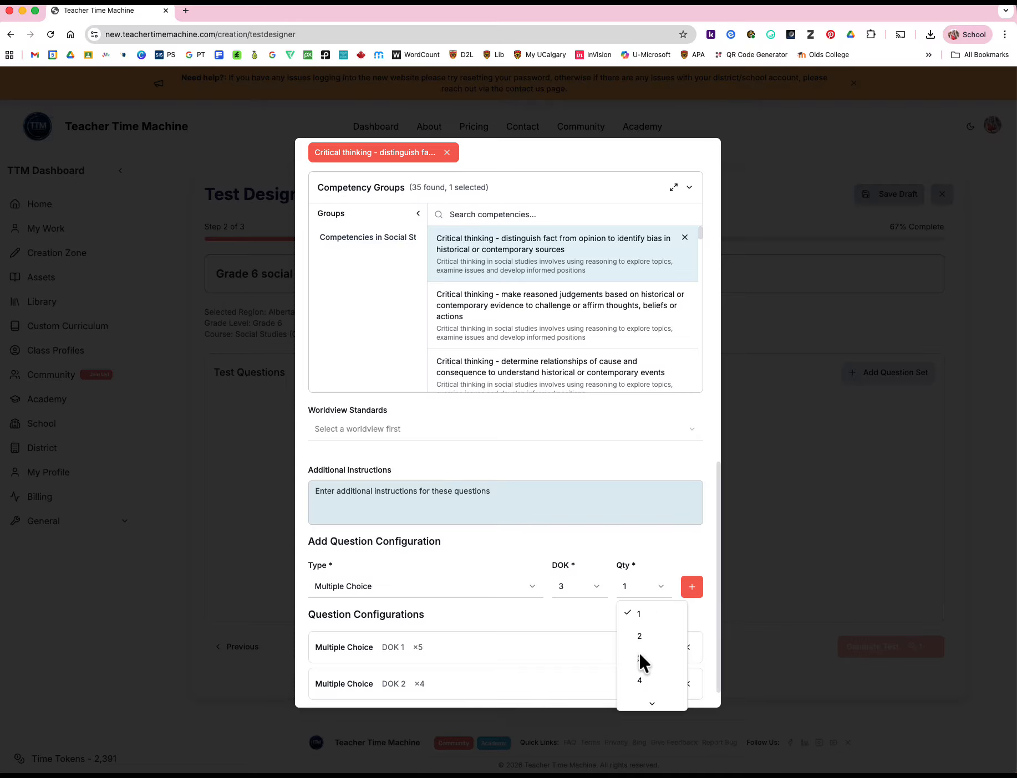
pyautogui.click(640, 659)
pyautogui.click(687, 589)
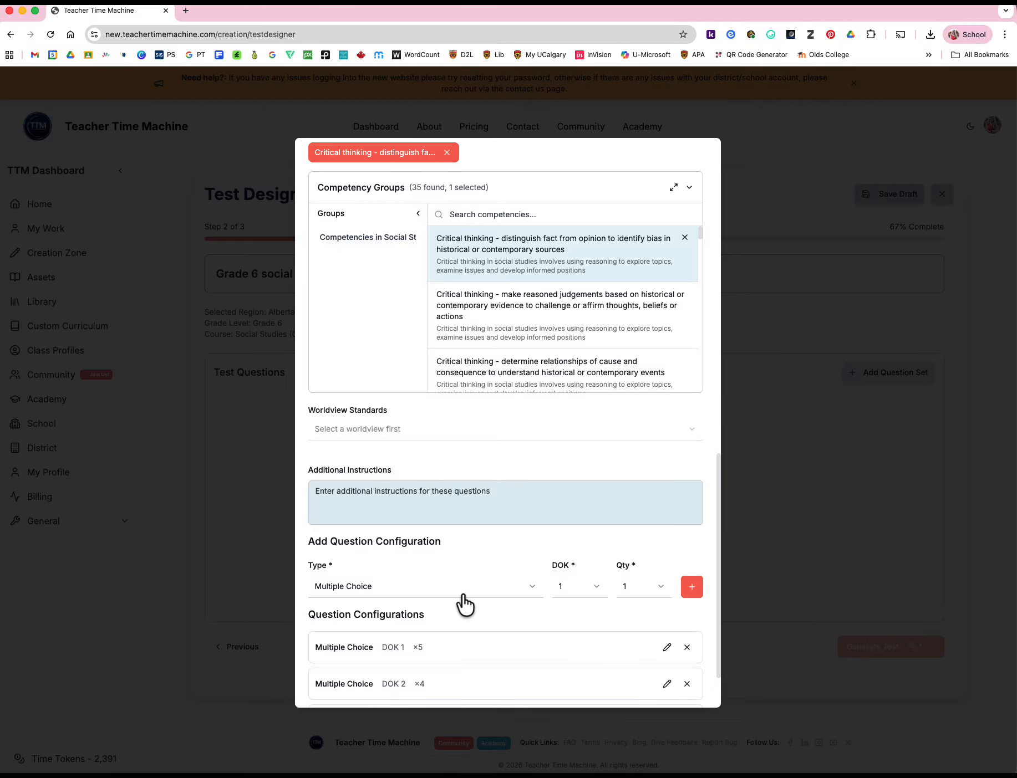
# Add a fill-in-the-blank question configuration with 3 terms and 2 blanks at DOK level 1
pyautogui.click(464, 586)
pyautogui.scroll(-2, 468, 627)
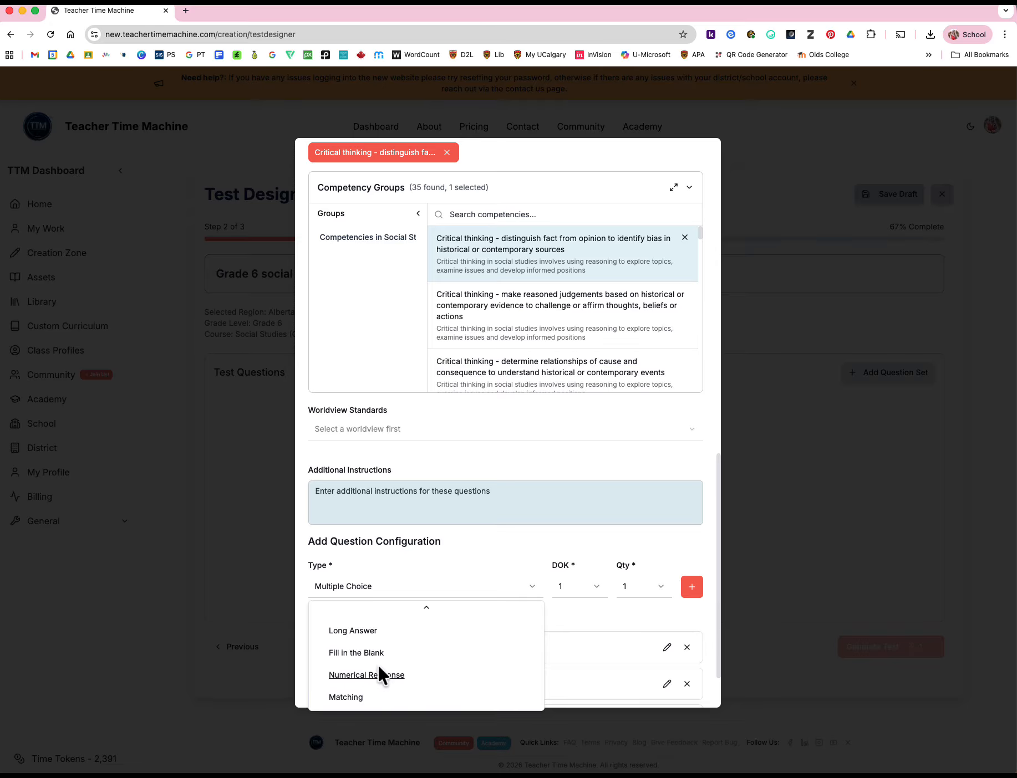
pyautogui.click(375, 653)
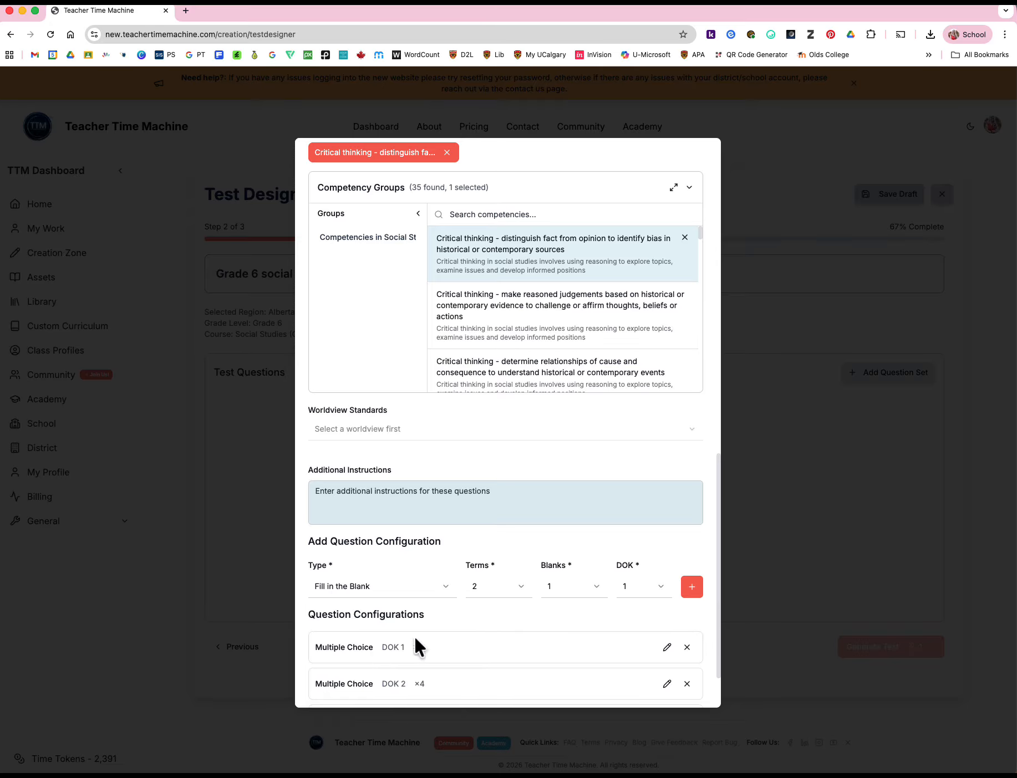
pyautogui.click(515, 593)
pyautogui.click(488, 636)
pyautogui.click(580, 589)
pyautogui.click(568, 633)
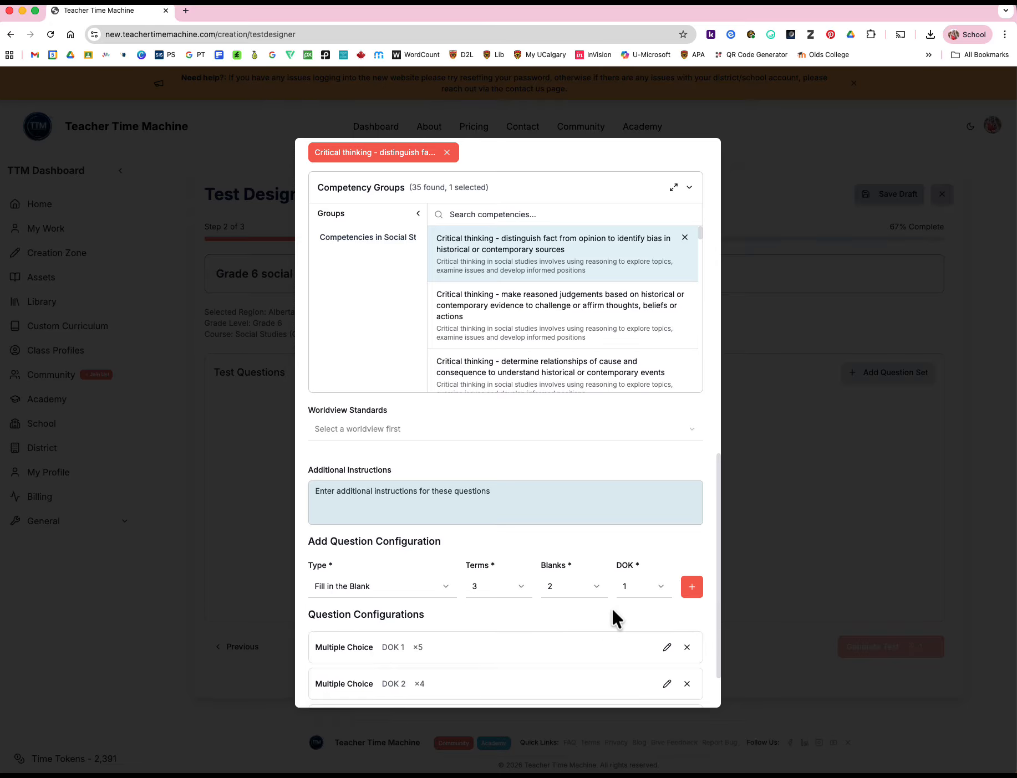
pyautogui.click(691, 589)
# Add a question configuration of one short-answer question at DOK level 1
pyautogui.click(447, 596)
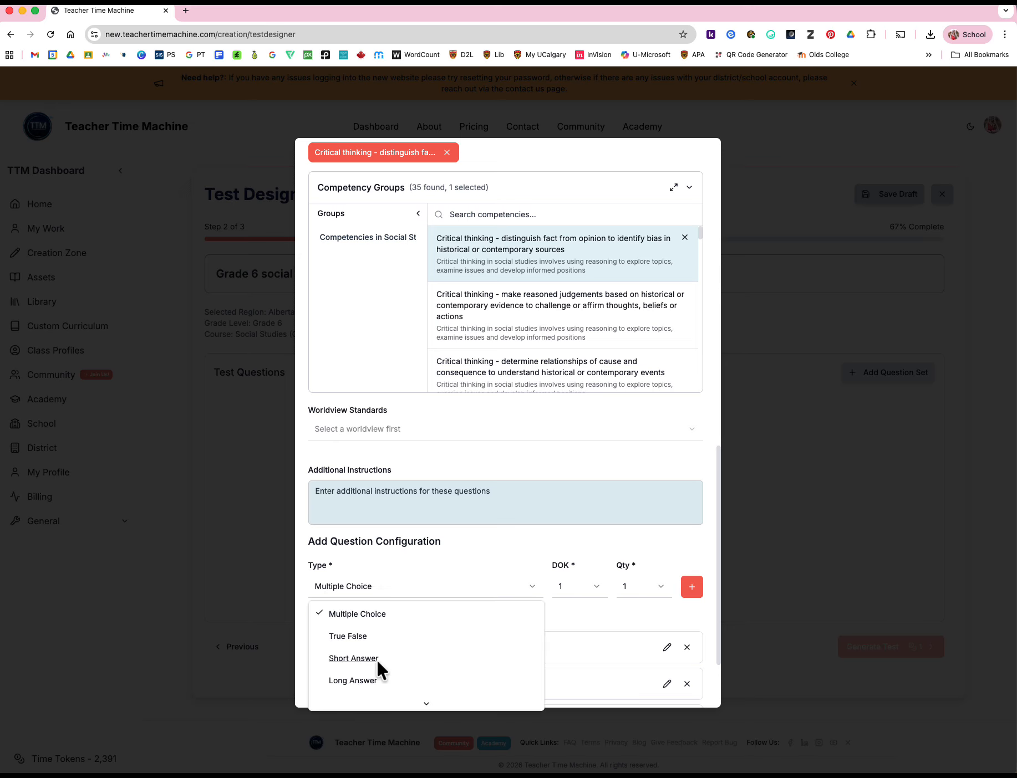
pyautogui.click(353, 658)
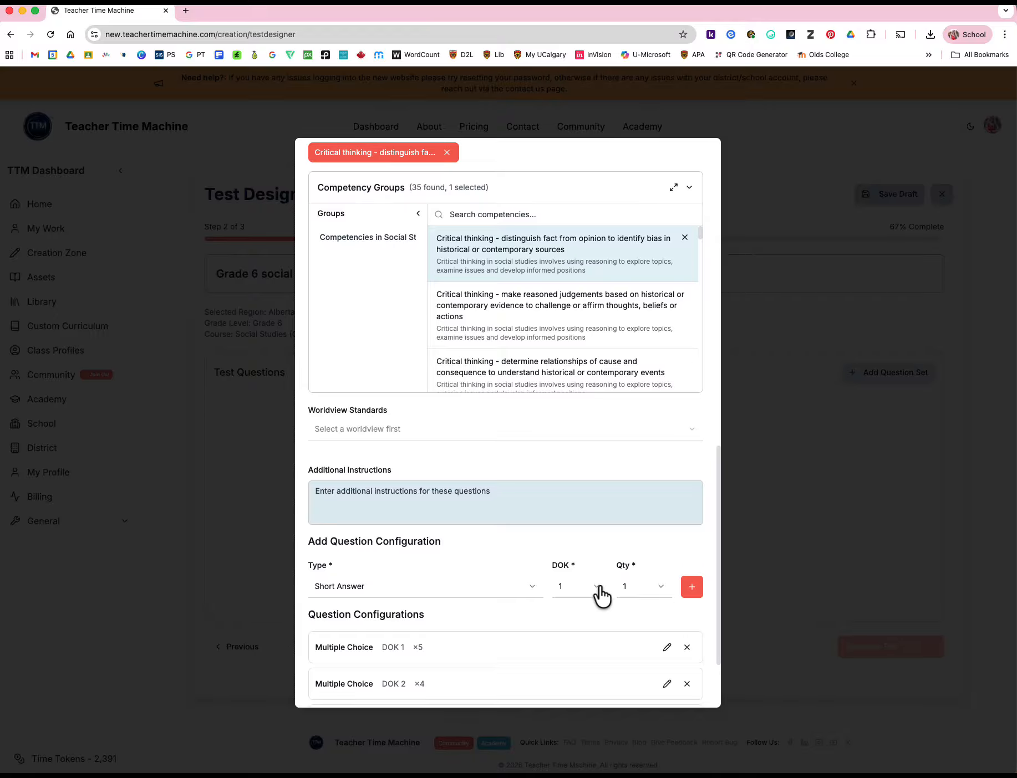
pyautogui.click(694, 590)
pyautogui.scroll(-3, 693, 596)
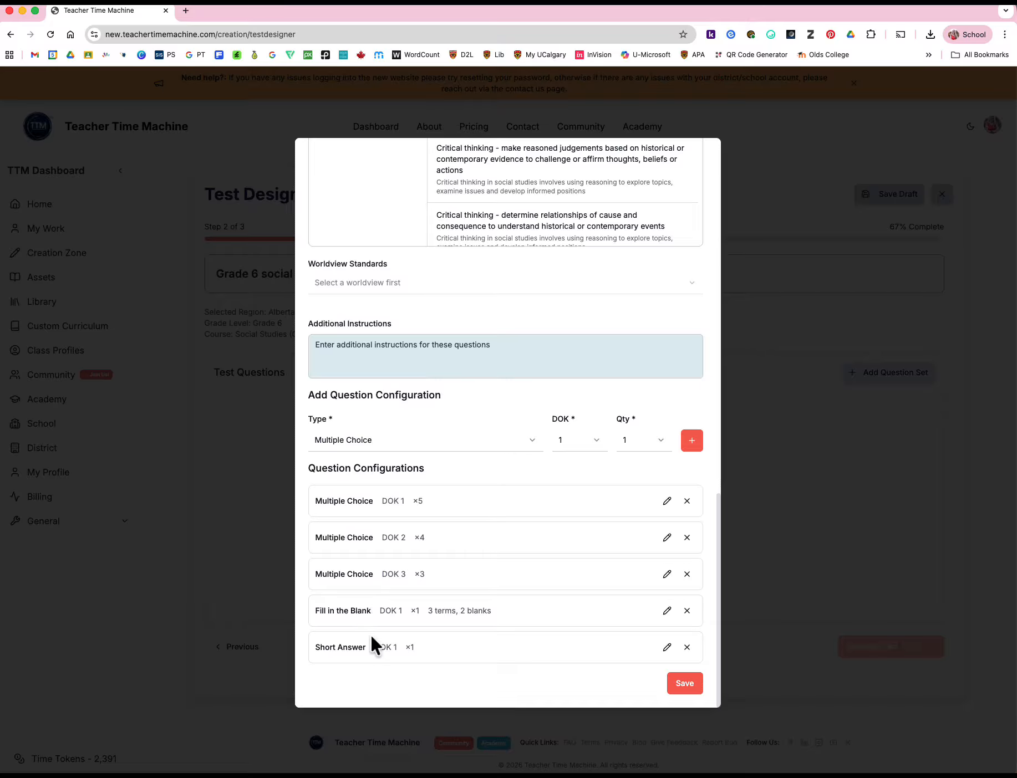
# Add a question configuration of one short-answer question at DOK level 2
pyautogui.click(484, 443)
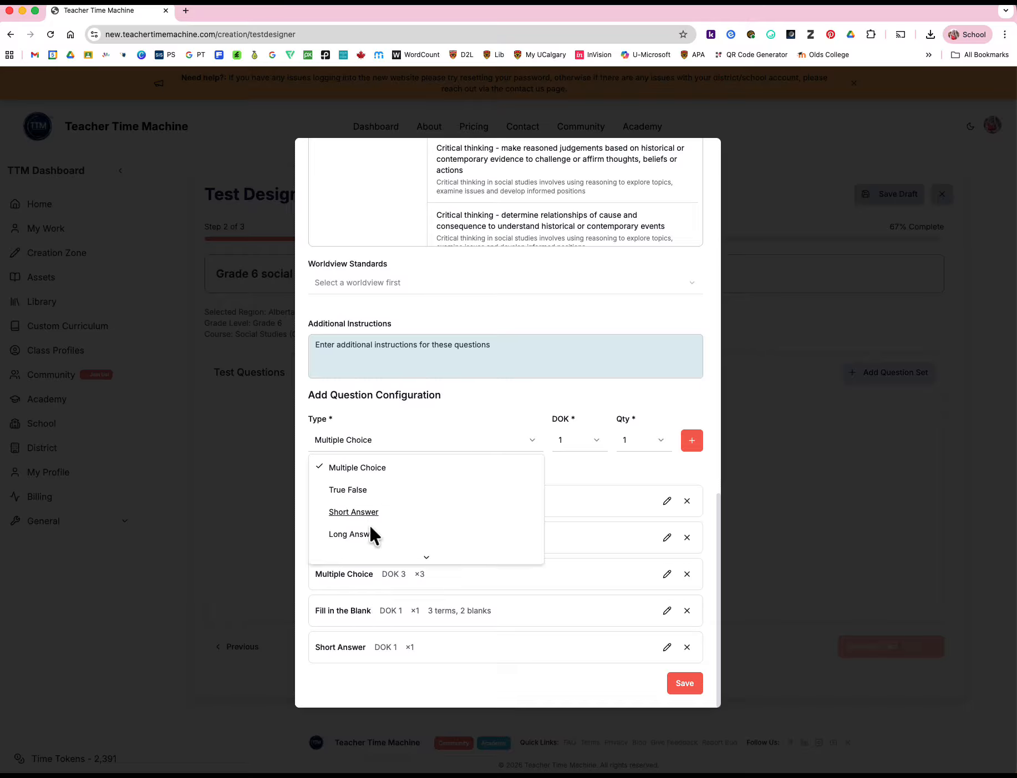
pyautogui.click(360, 510)
pyautogui.click(579, 447)
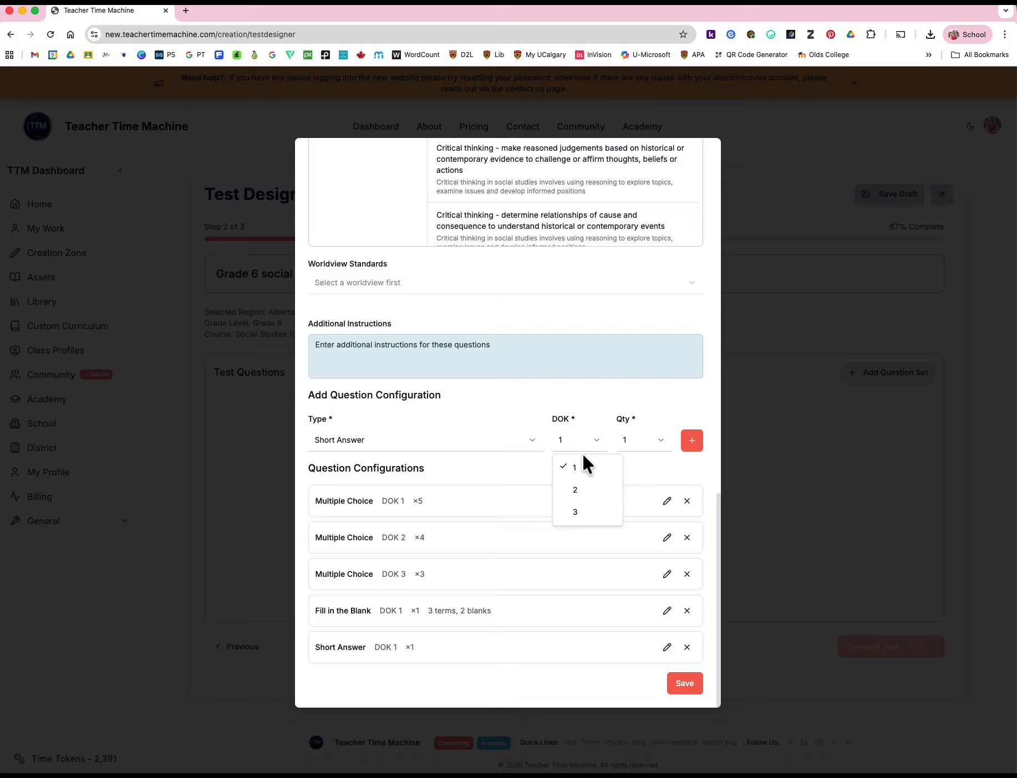
pyautogui.click(575, 490)
pyautogui.click(691, 441)
# Add a question configuration of one short-answer question at DOK level 3
pyautogui.click(492, 447)
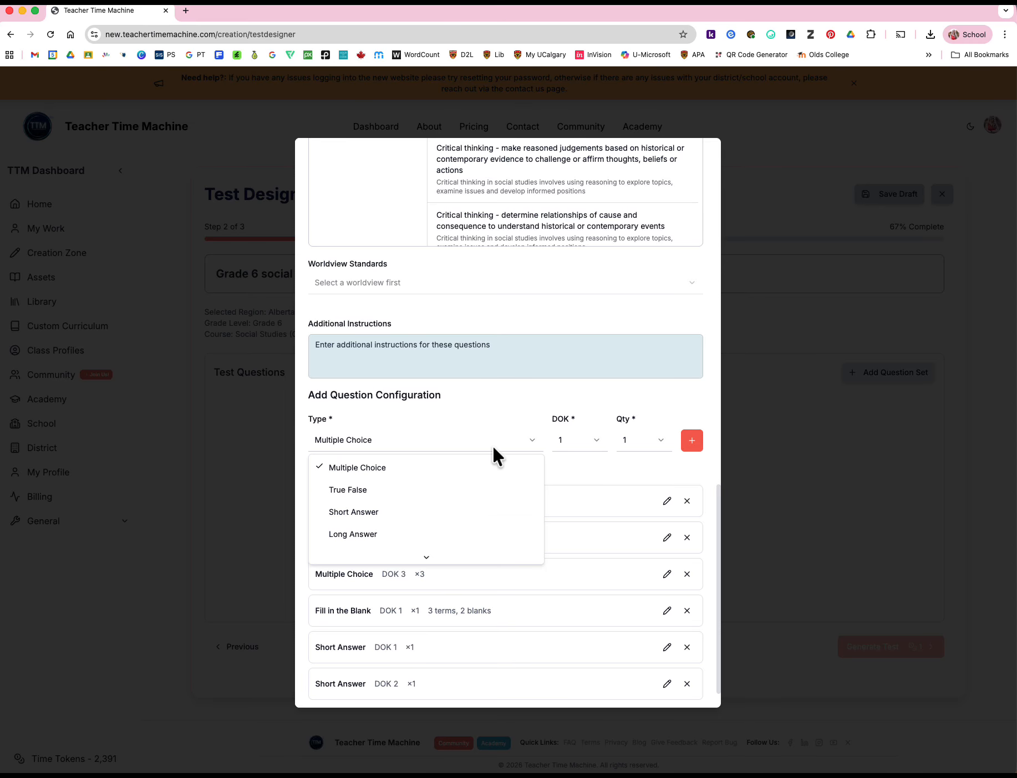
pyautogui.click(374, 510)
pyautogui.click(593, 445)
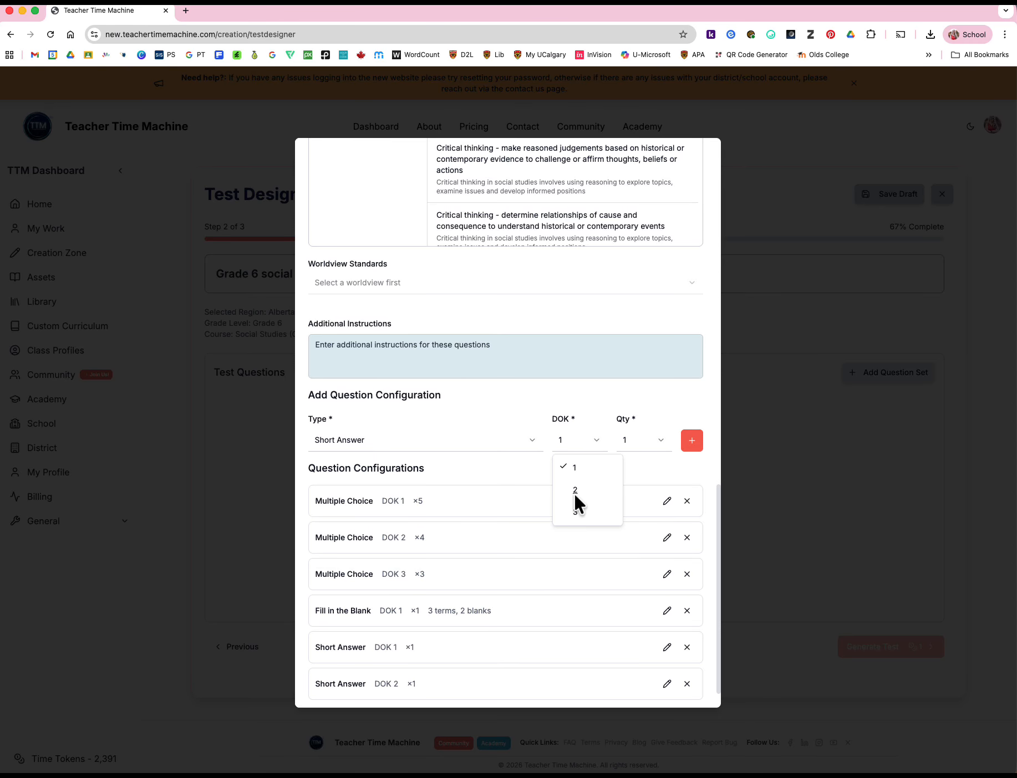
pyautogui.click(692, 441)
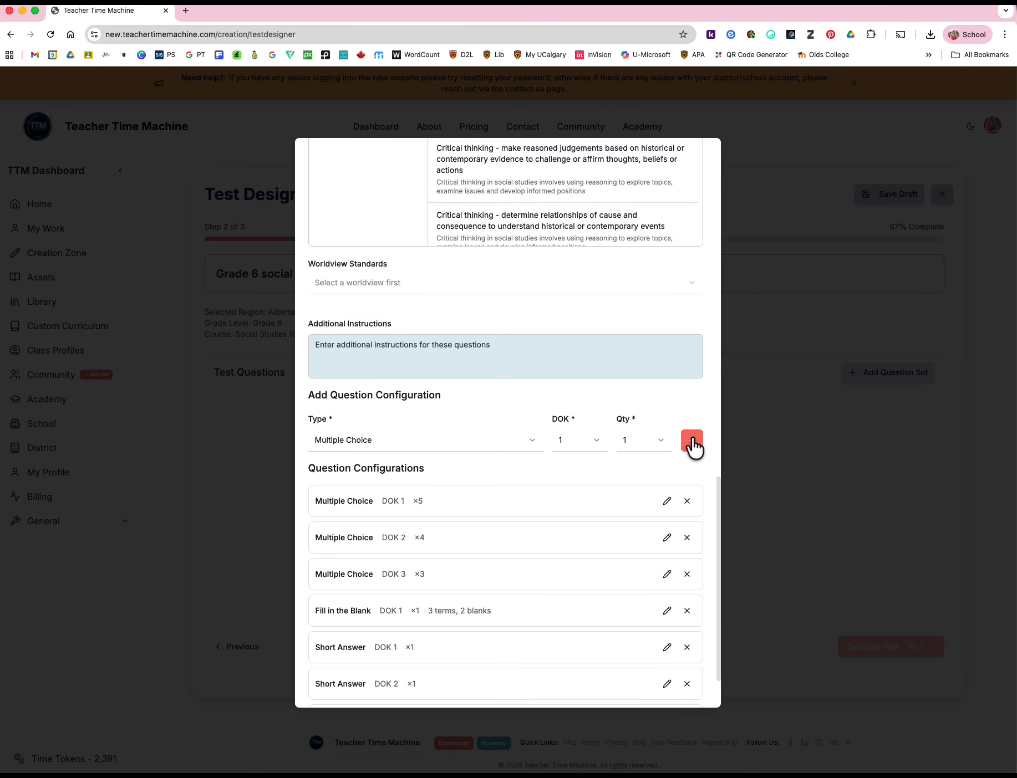
pyautogui.scroll(-2, 645, 549)
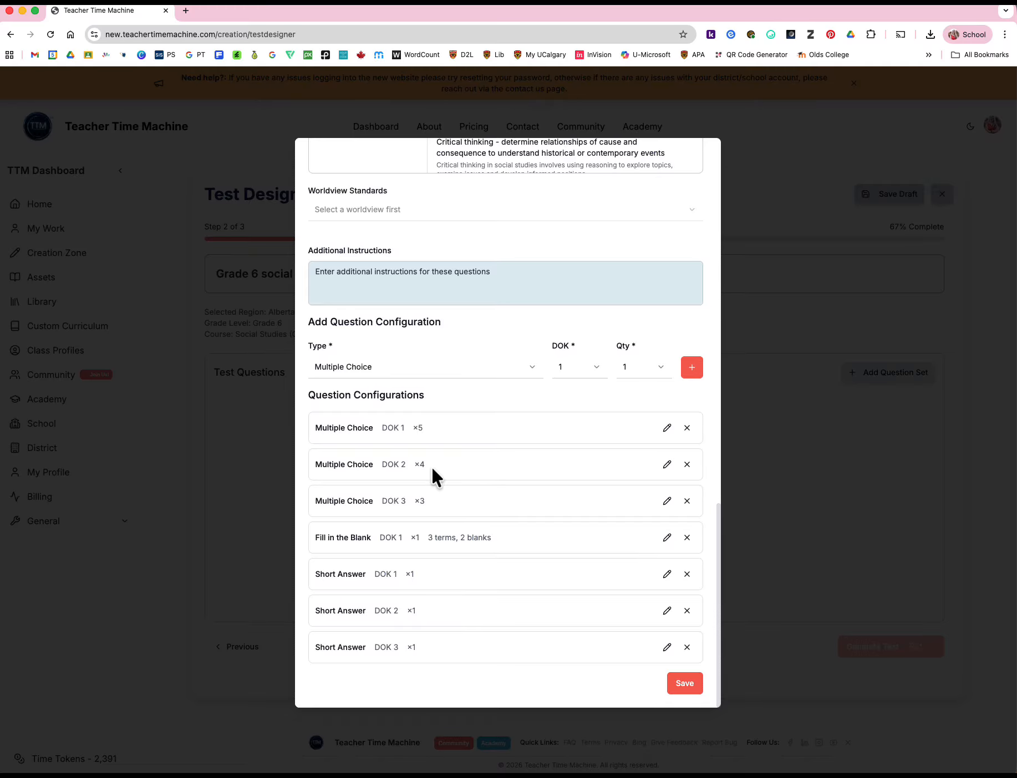
# Save the question set and generate the Grade 6 social test from it
pyautogui.click(680, 685)
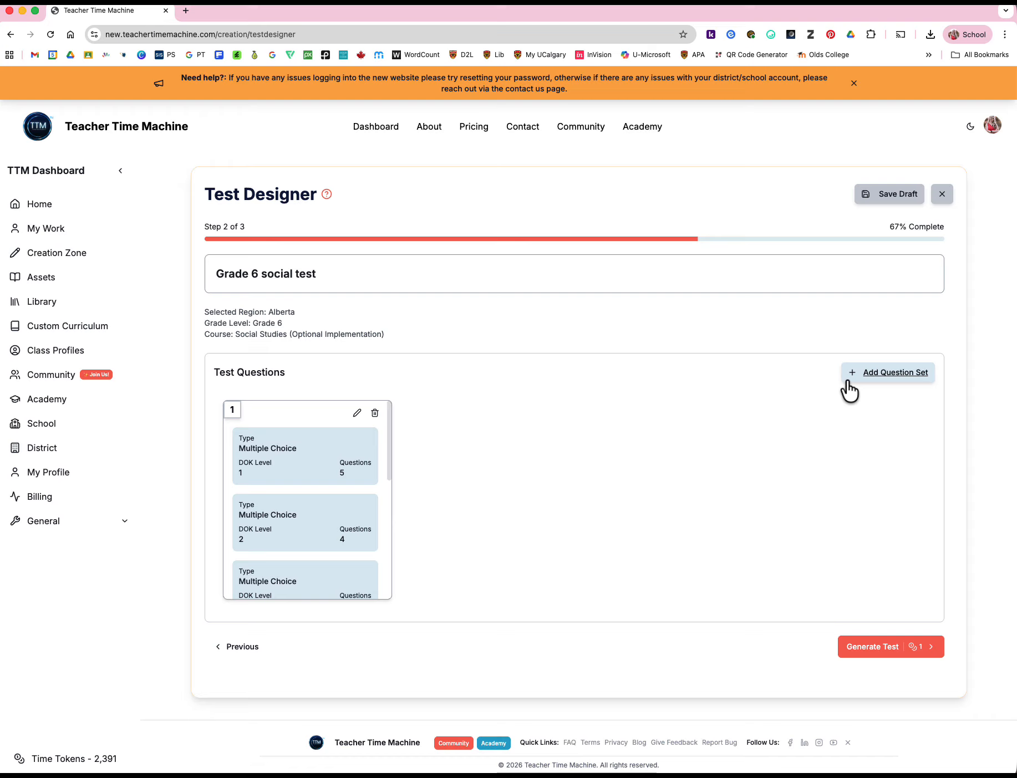
pyautogui.click(884, 648)
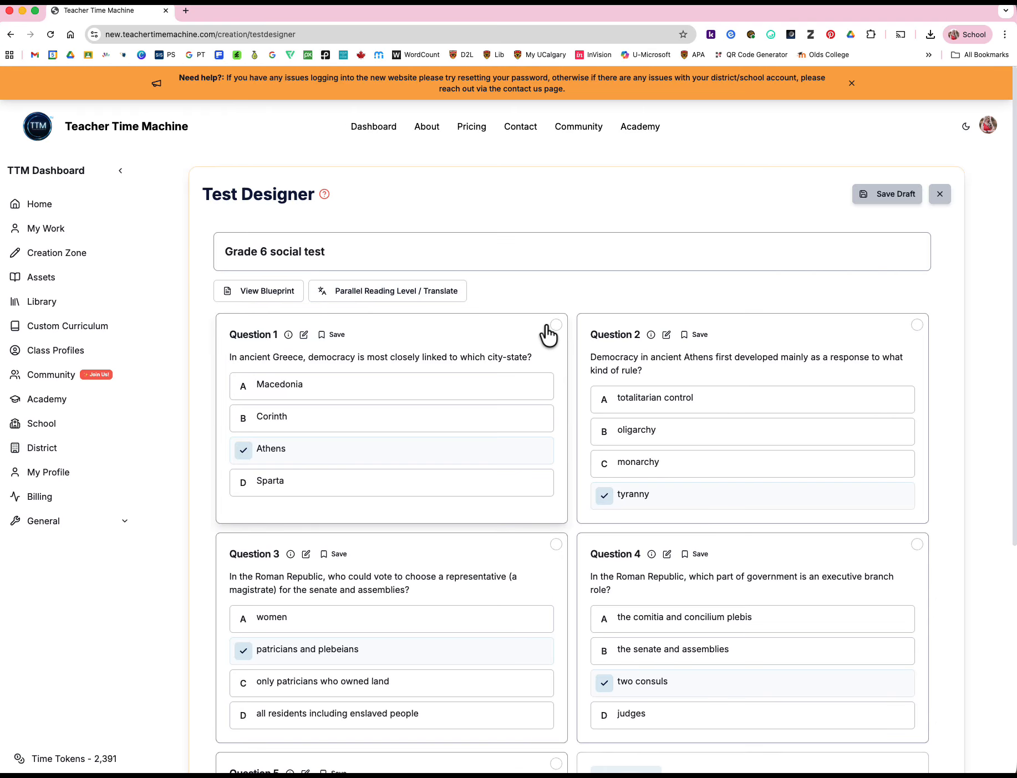
# Select generated multiple-choice questions 1 to 6 for the test
pyautogui.scroll(-1, 950, 299)
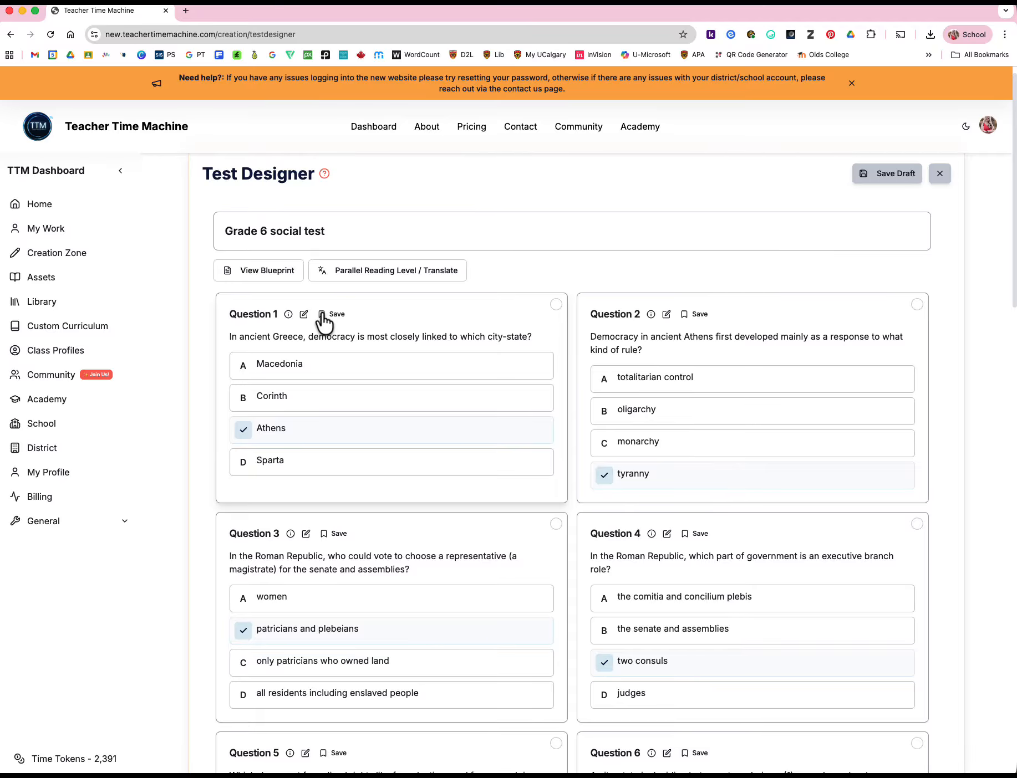
pyautogui.click(555, 305)
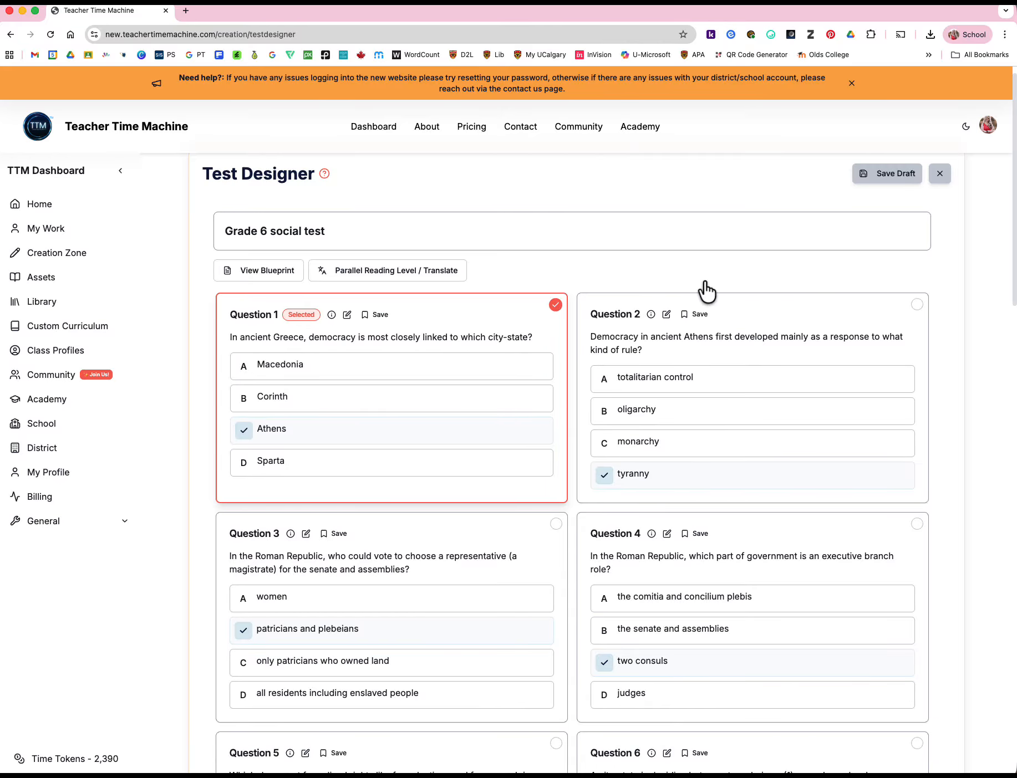
pyautogui.click(916, 304)
pyautogui.scroll(-3, 898, 332)
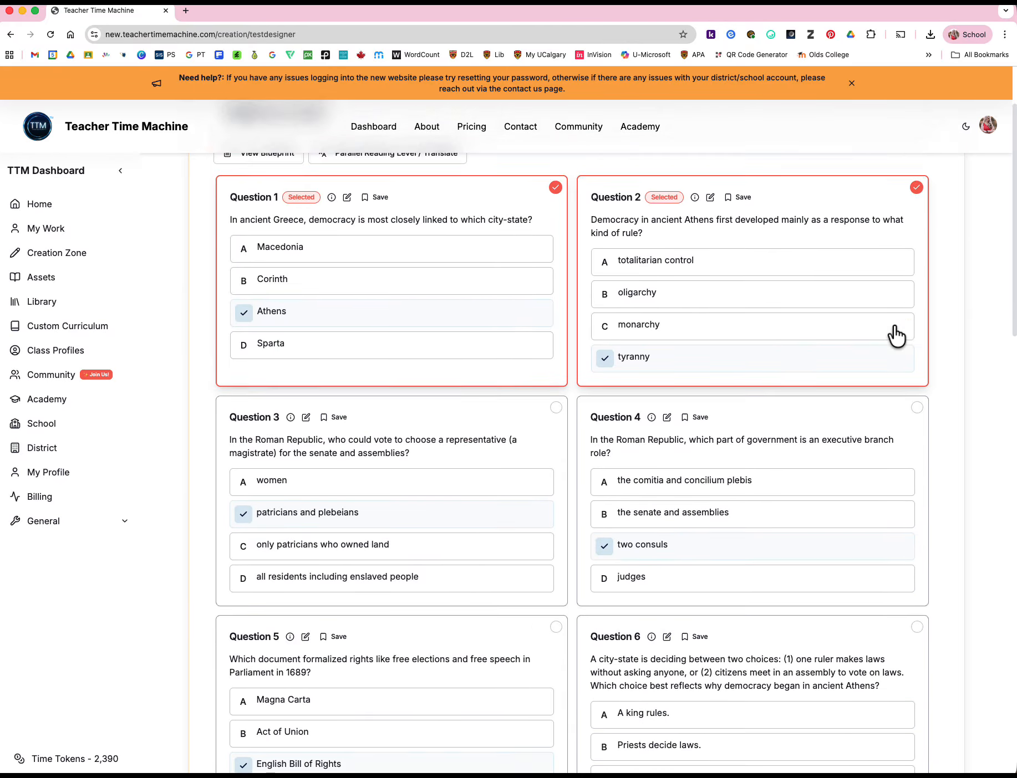
pyautogui.click(555, 369)
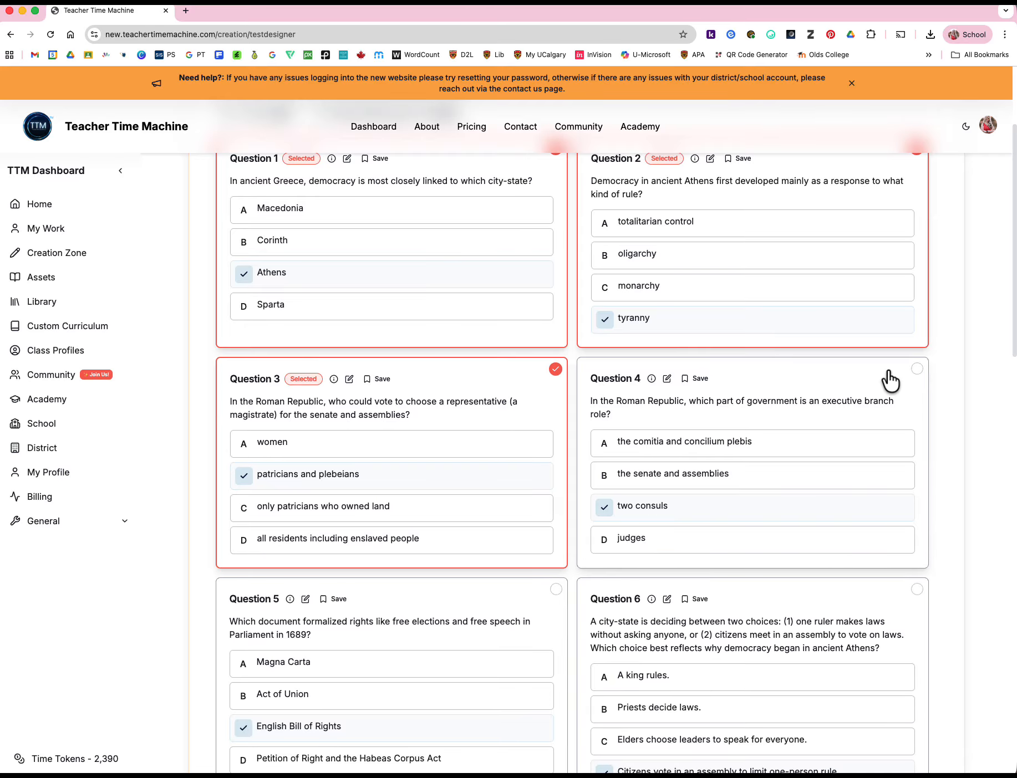
pyautogui.click(916, 369)
pyautogui.click(555, 589)
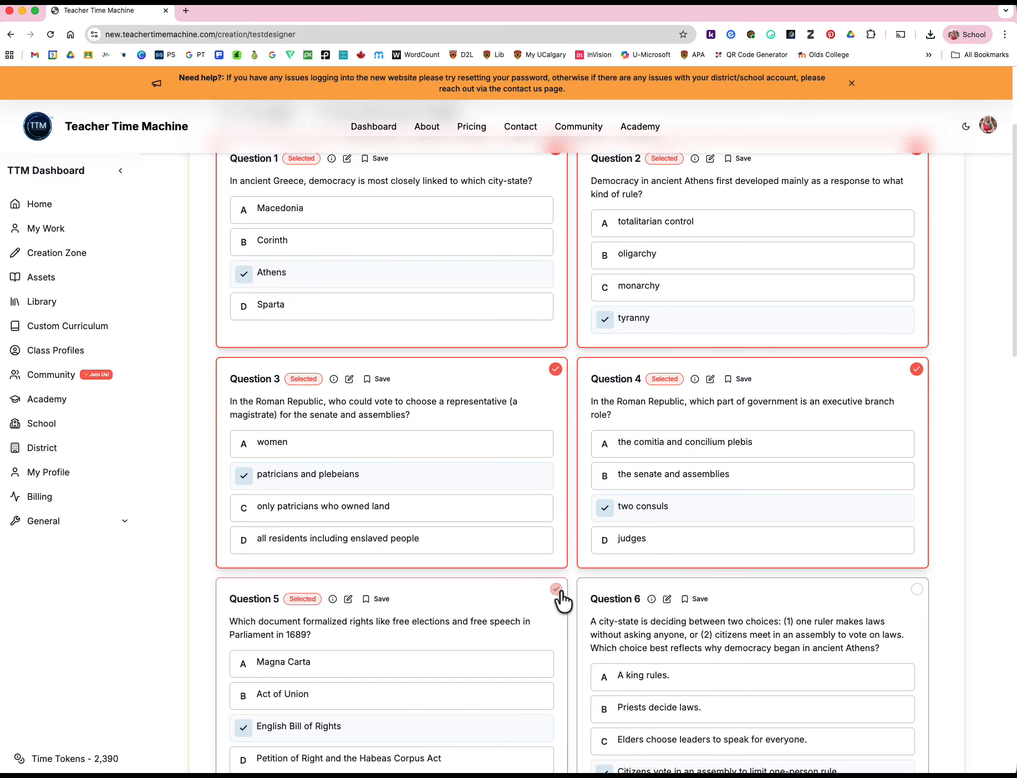
pyautogui.scroll(-3, 780, 604)
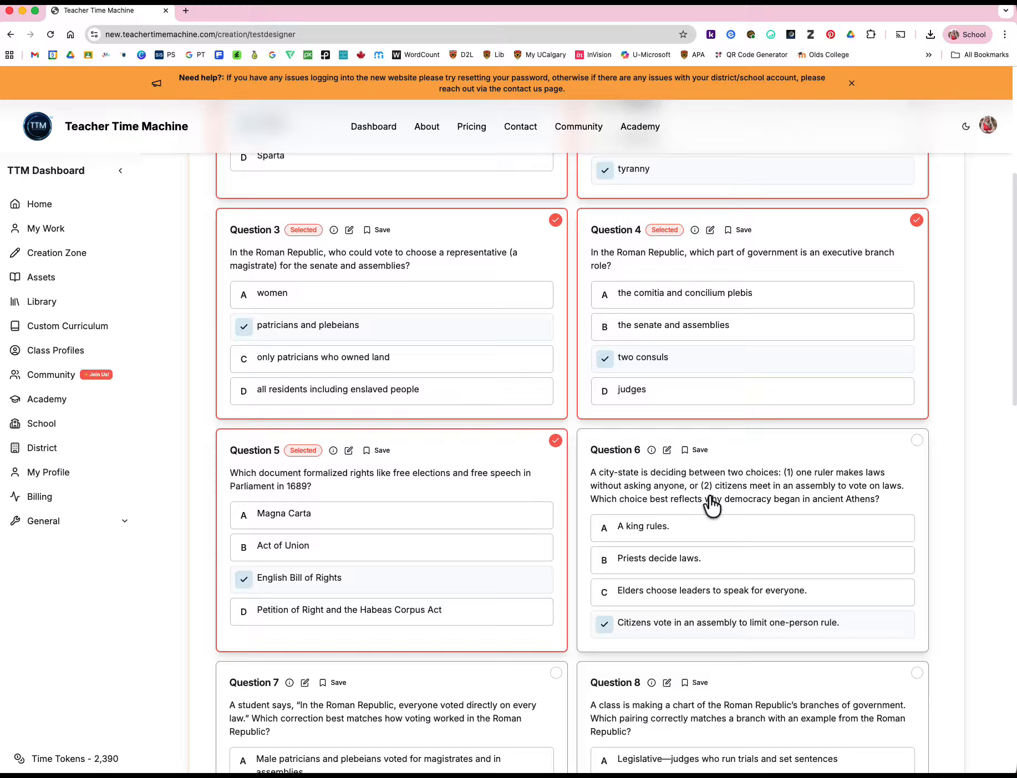
pyautogui.click(915, 442)
# Select generated multiple-choice questions 7 to 12 for the test
pyautogui.scroll(-5, 920, 448)
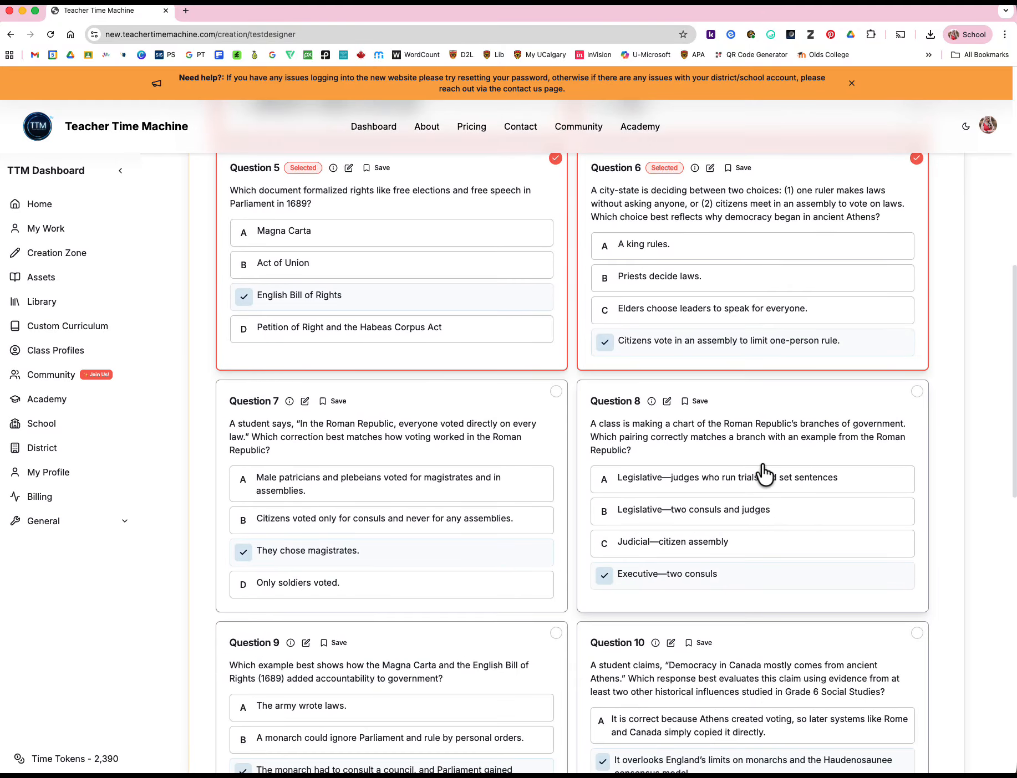
pyautogui.scroll(-2, 764, 474)
pyautogui.click(555, 274)
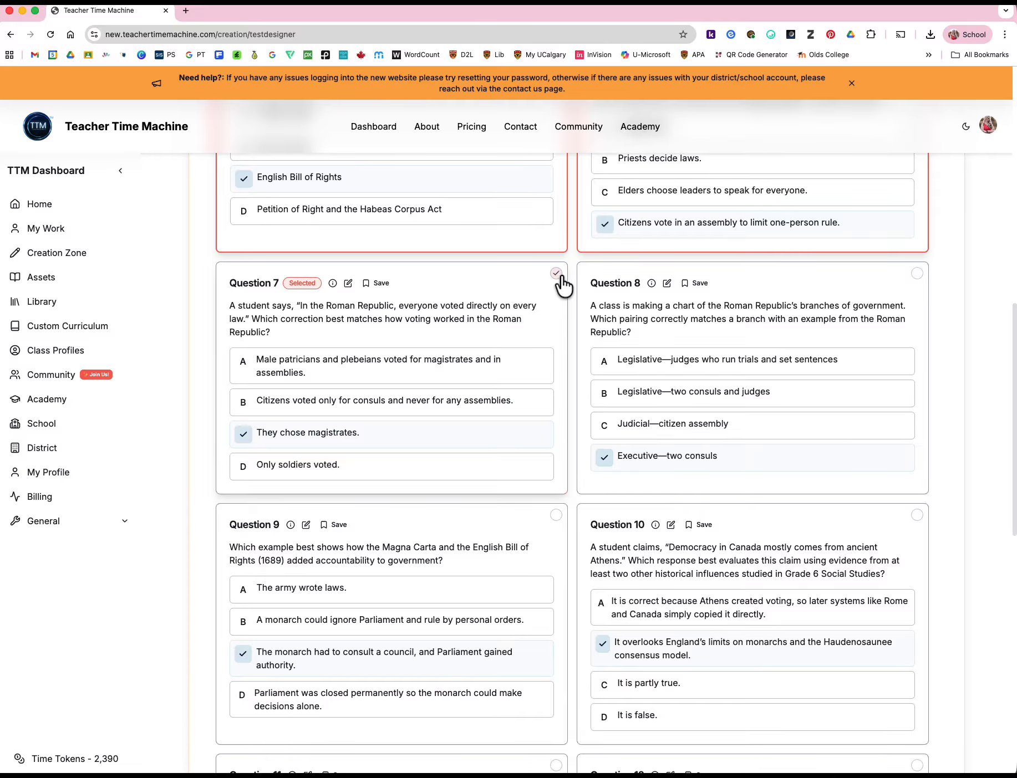
pyautogui.click(917, 274)
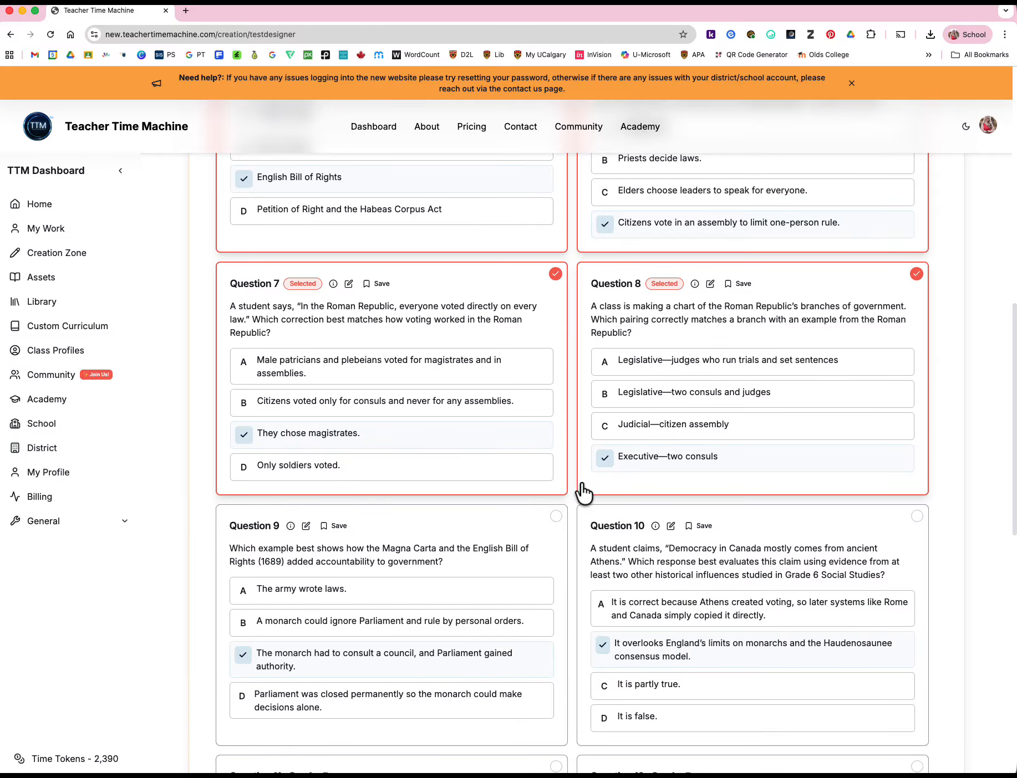
pyautogui.click(556, 516)
pyautogui.scroll(-4, 832, 526)
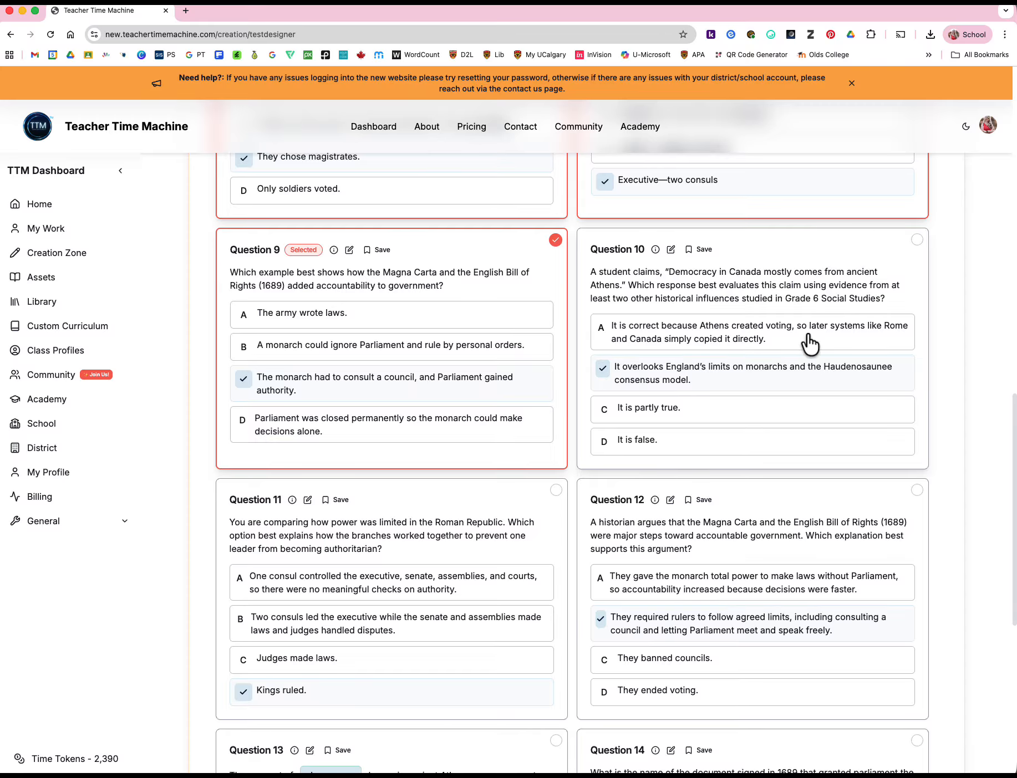
pyautogui.click(916, 239)
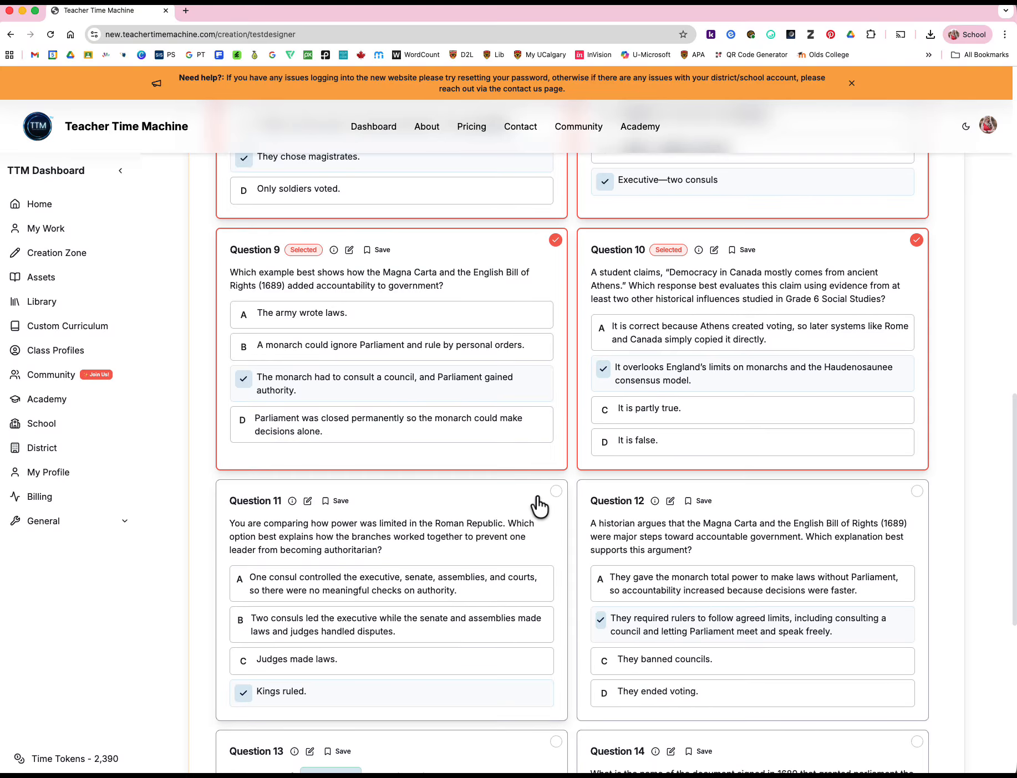
pyautogui.click(556, 491)
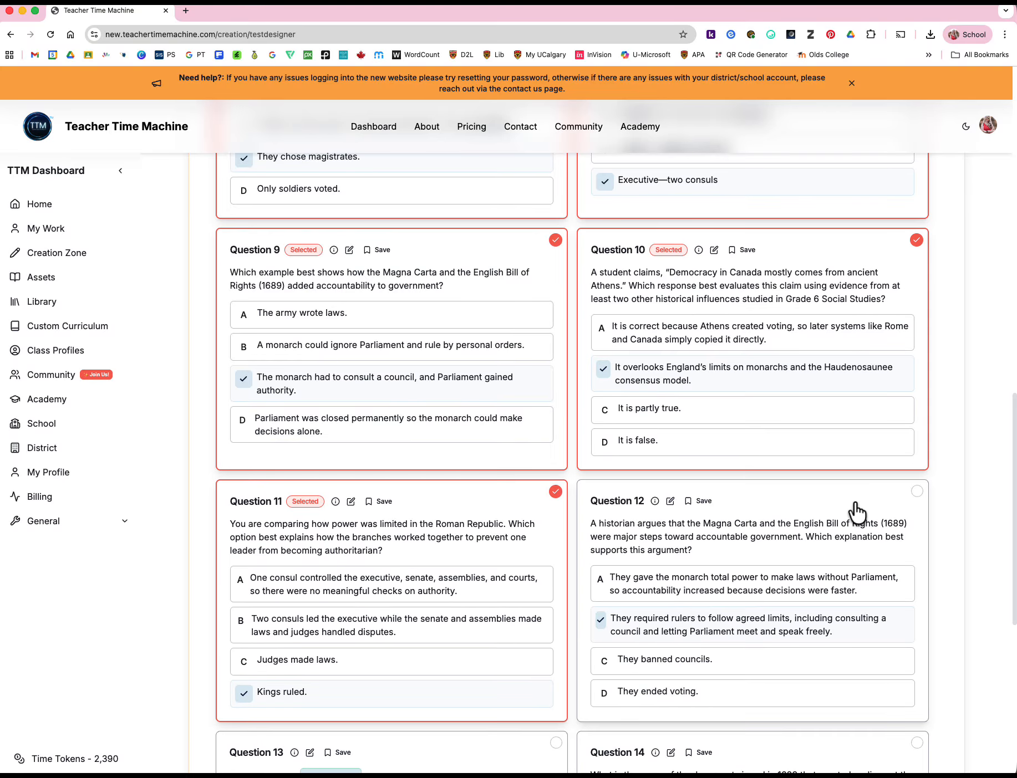
pyautogui.click(916, 492)
# Give question 14 a 1 point rubric with 3 categories and a Lines answer style, and select questions 13 and 14 for the test
pyautogui.scroll(-6, 849, 590)
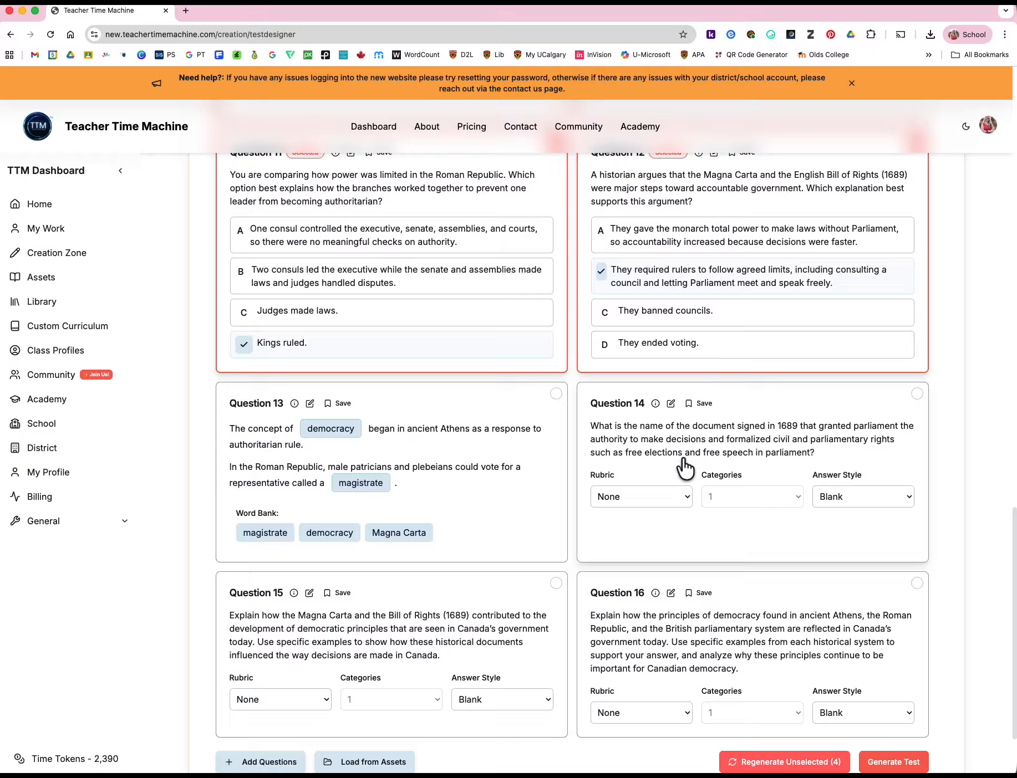
pyautogui.click(685, 501)
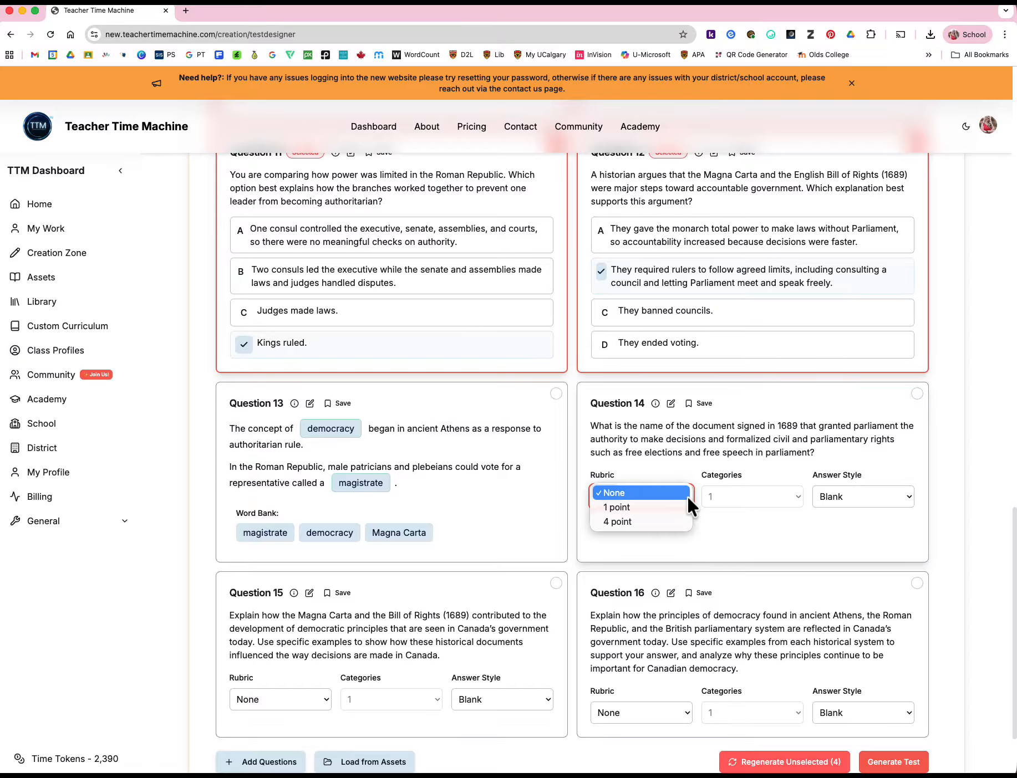
pyautogui.click(672, 507)
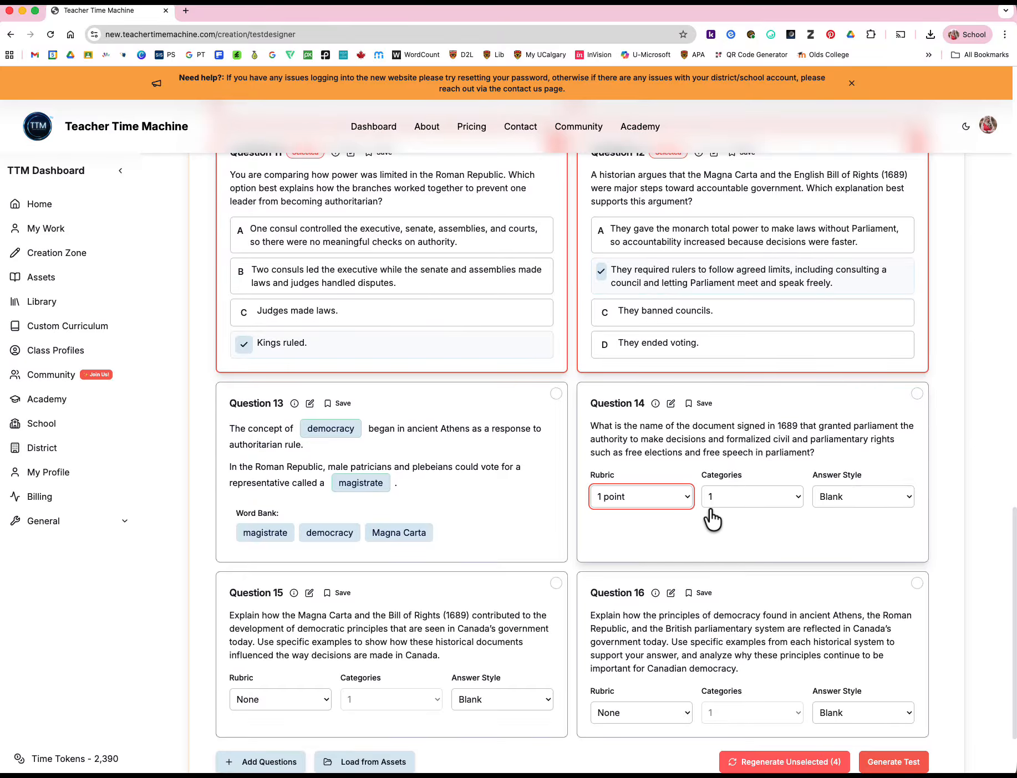
pyautogui.click(794, 494)
pyautogui.click(745, 520)
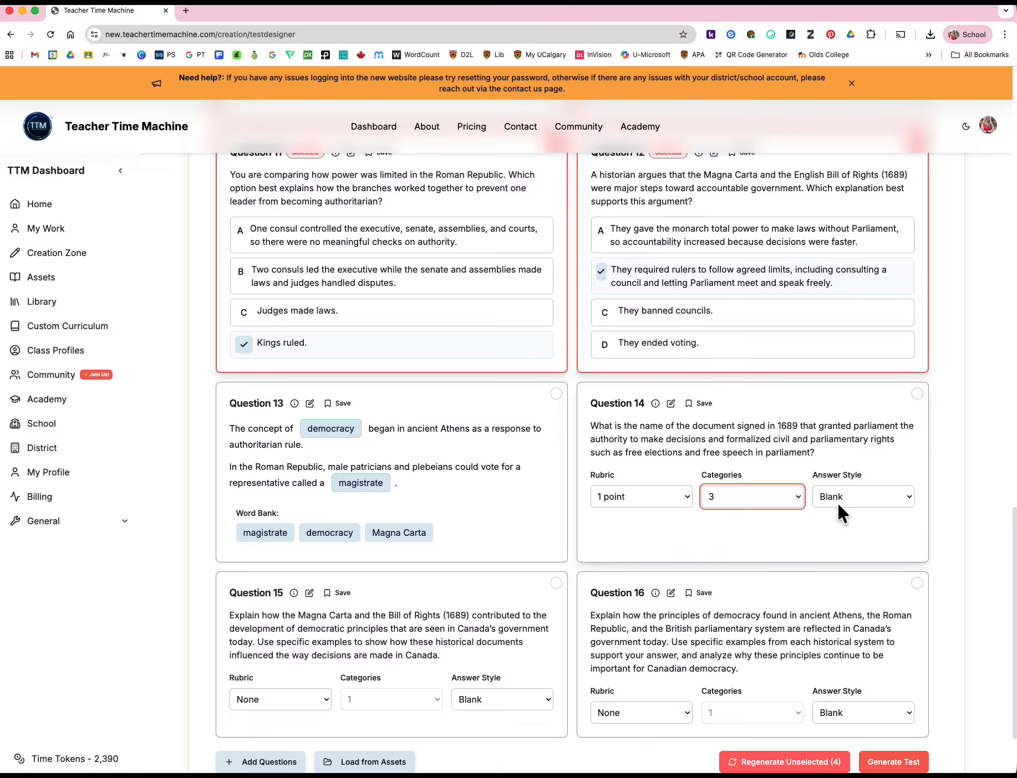
pyautogui.click(872, 492)
pyautogui.click(872, 509)
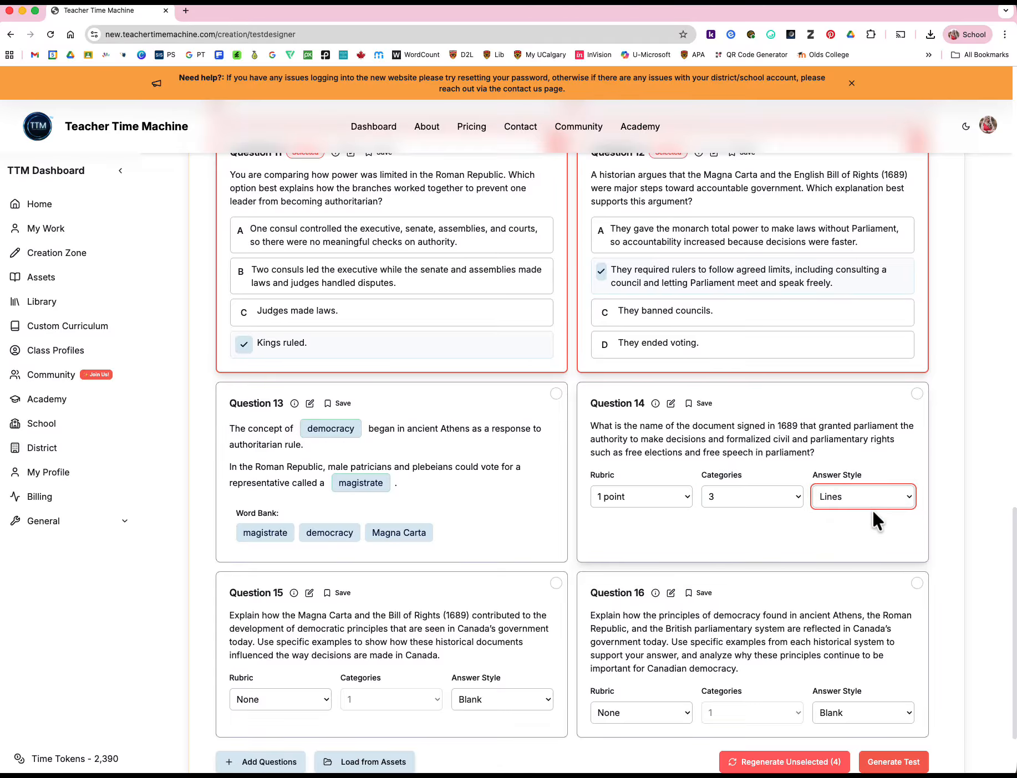
pyautogui.click(555, 394)
pyautogui.click(916, 394)
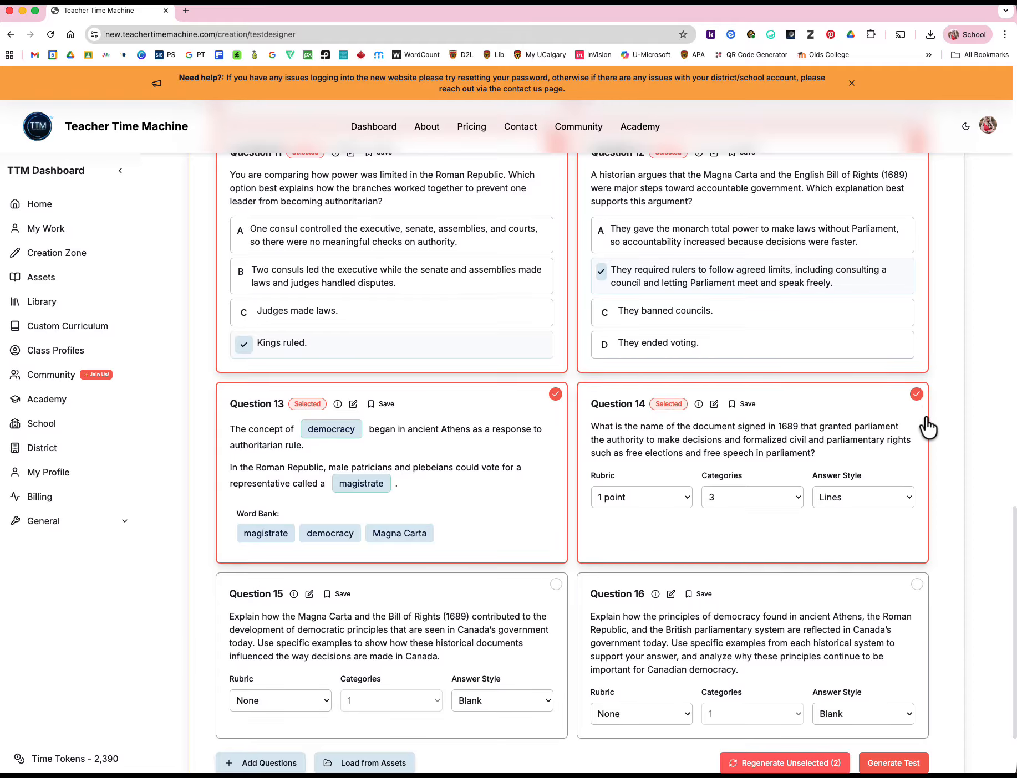
# Give question 15 a 4 point rubric with 4 categories and select it for the test
pyautogui.scroll(-3, 831, 444)
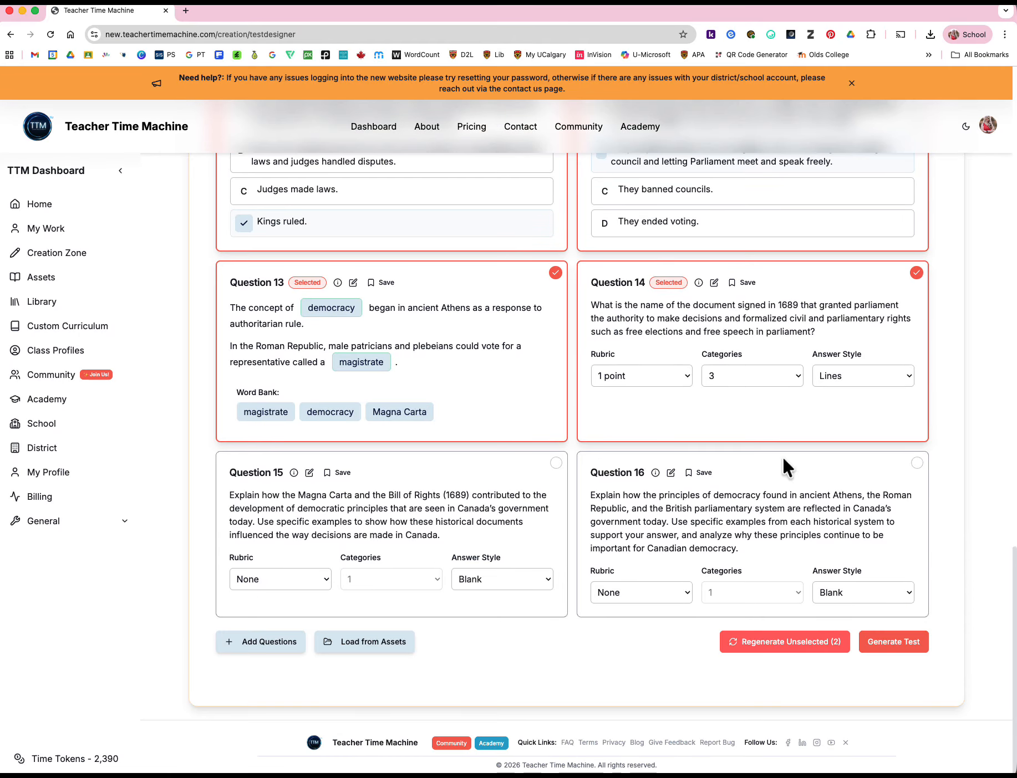
pyautogui.click(311, 575)
pyautogui.click(281, 600)
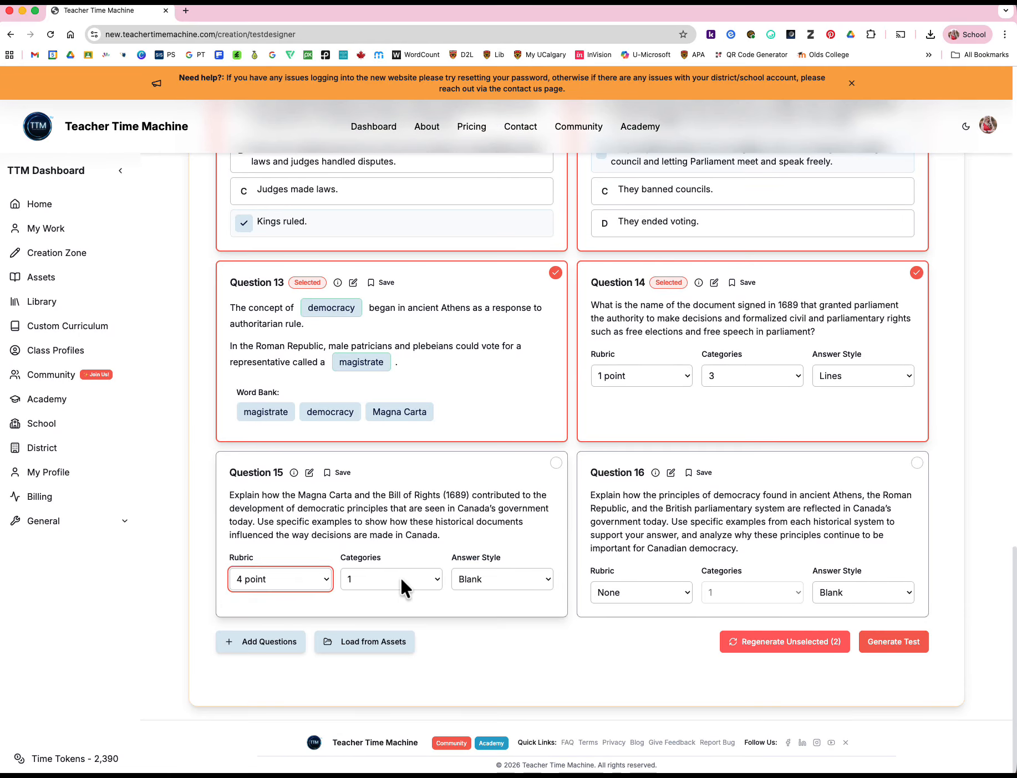
pyautogui.click(400, 579)
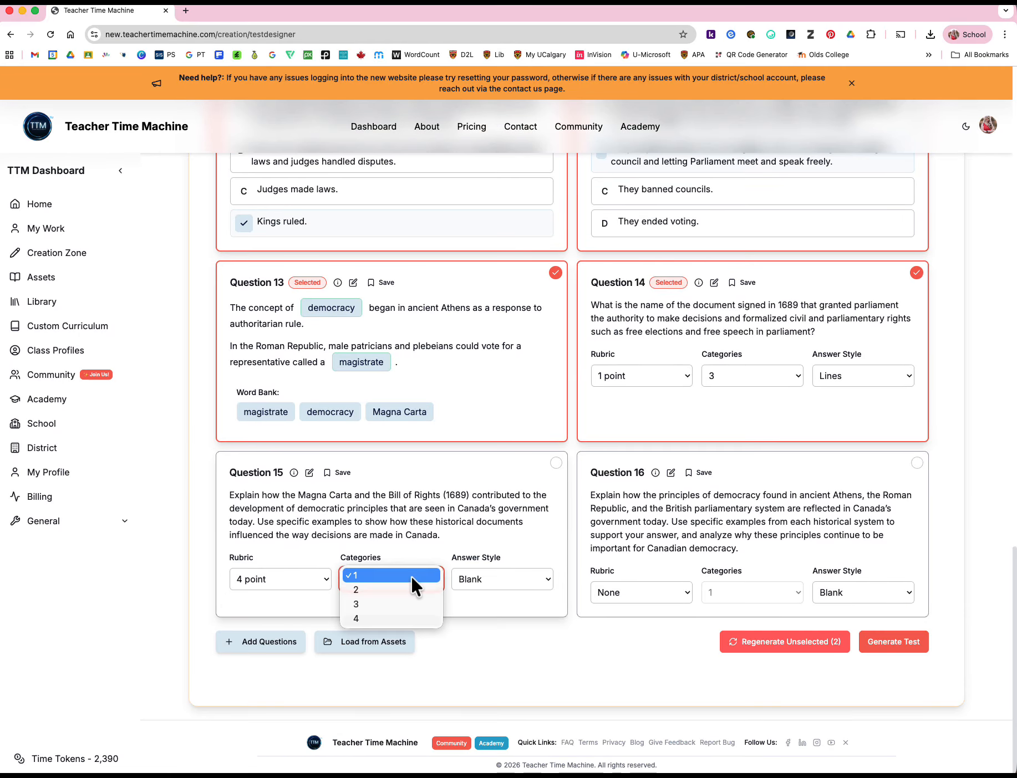
pyautogui.click(385, 619)
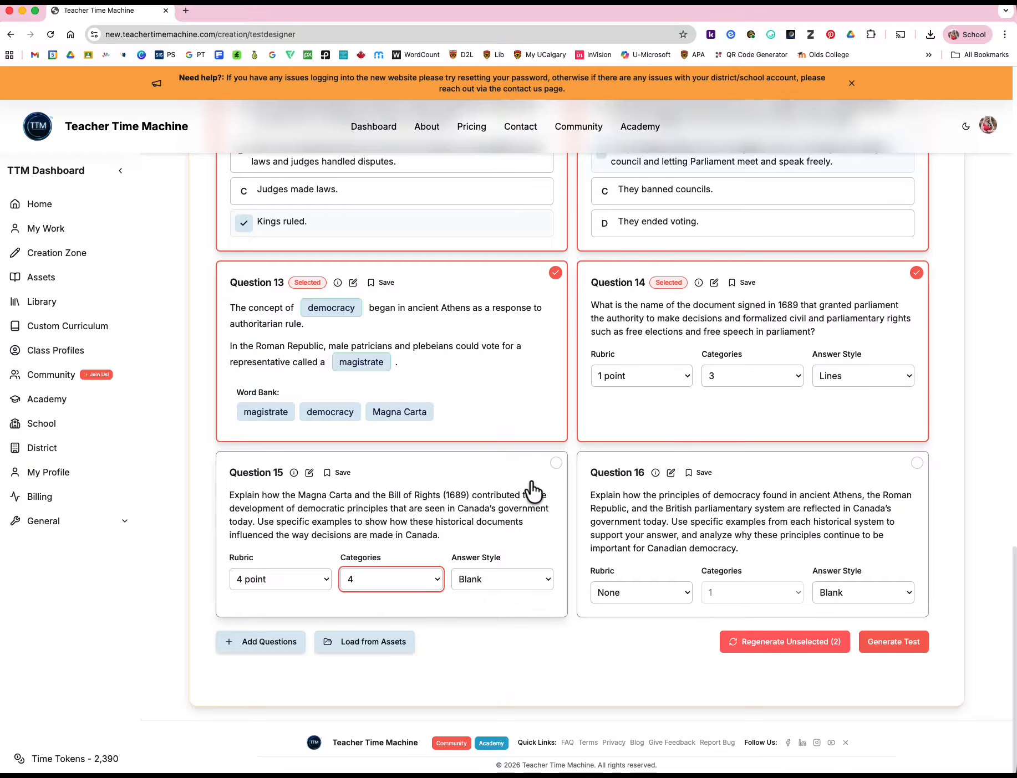
pyautogui.click(555, 464)
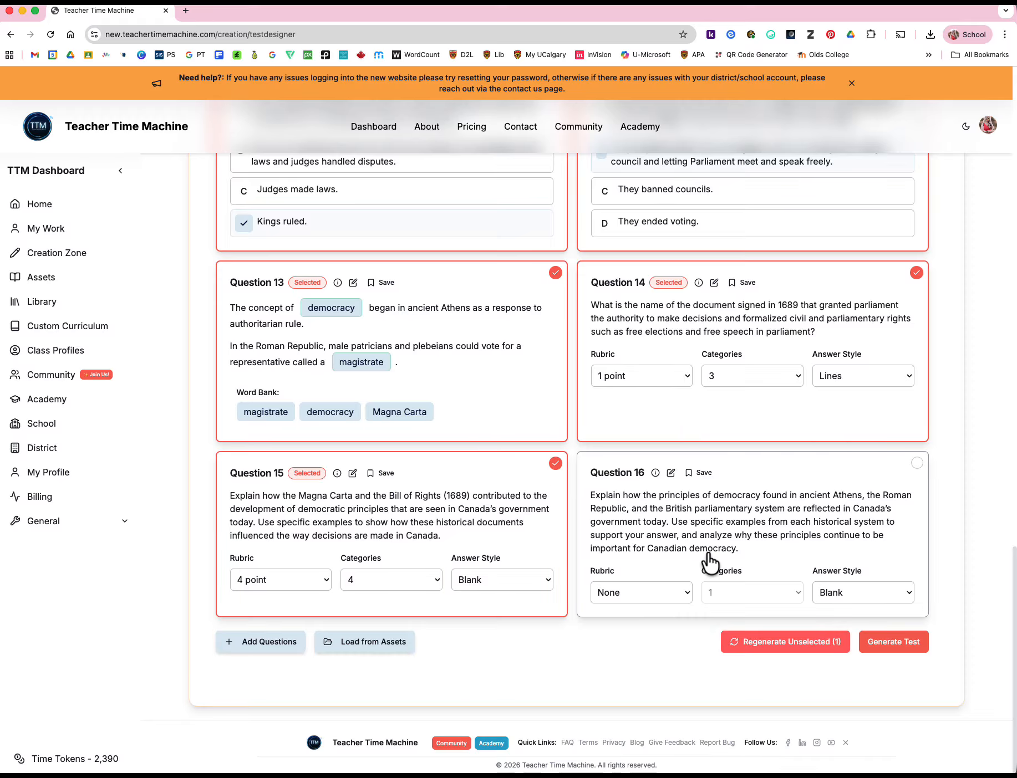
# Regenerate the unselected question 16 and select its new version for the test
pyautogui.click(782, 642)
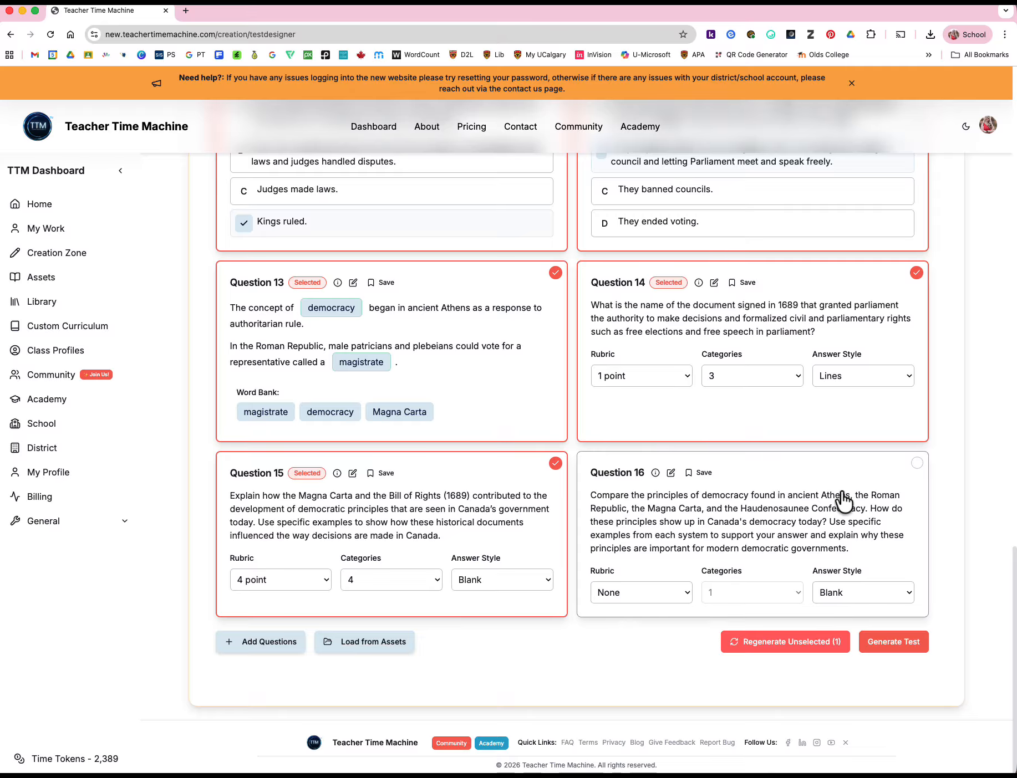
pyautogui.click(916, 463)
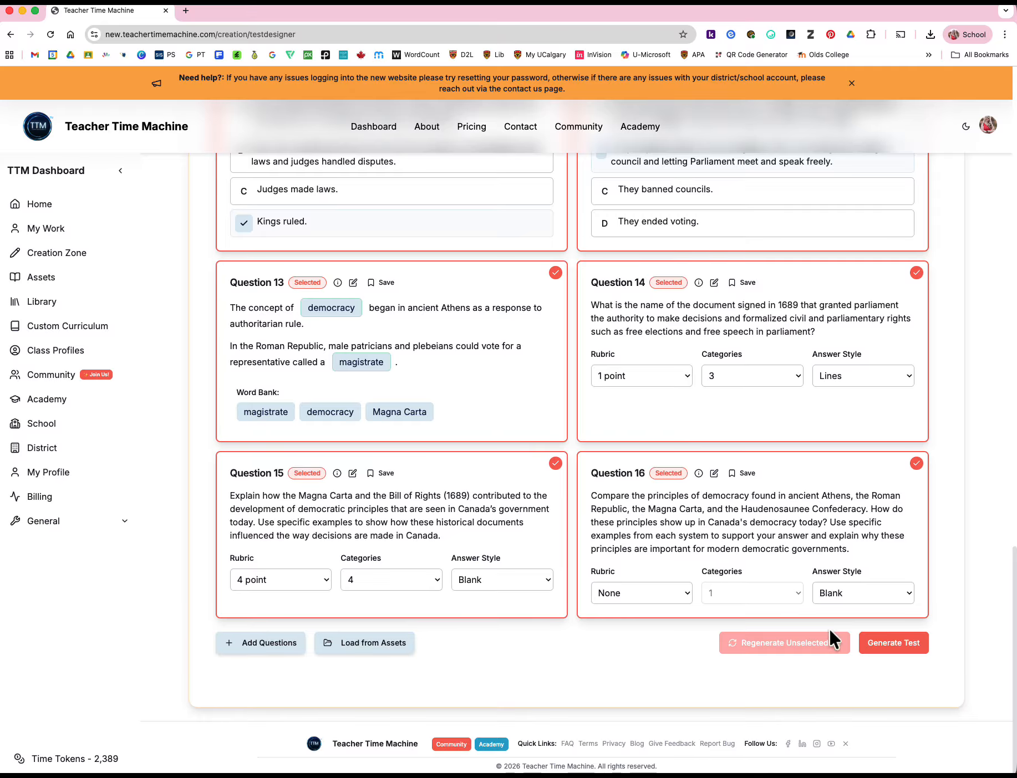
# Generate the final test files and go to the work page, collapsing the Grade 4 fur trade group there
pyautogui.click(893, 643)
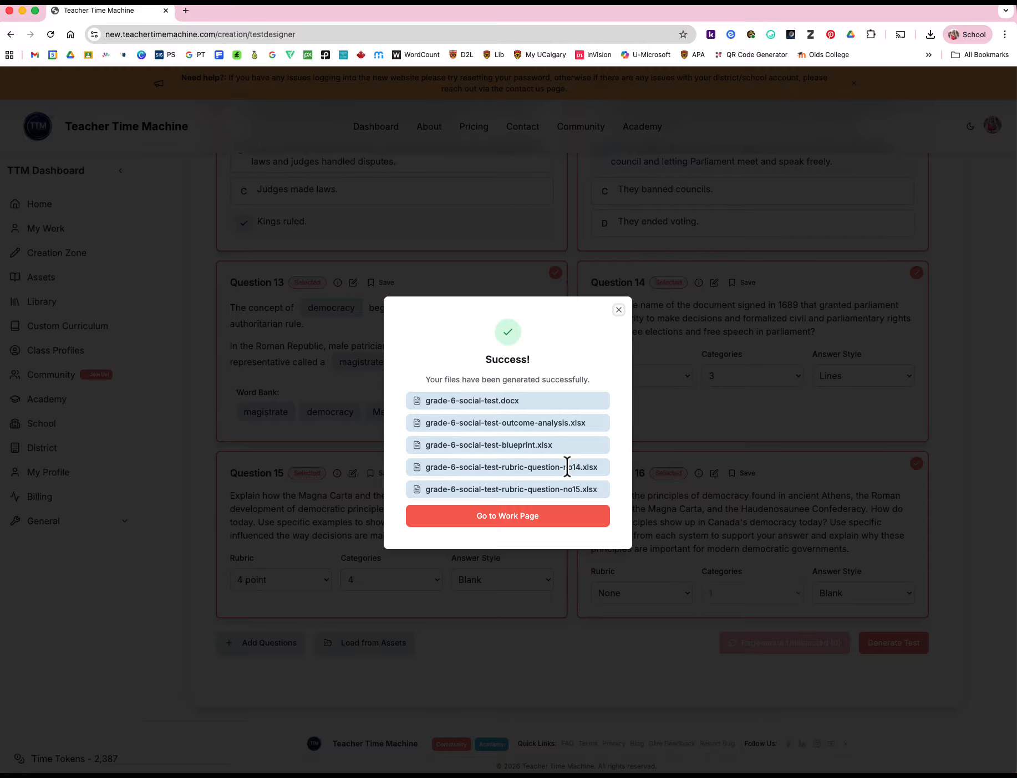
pyautogui.click(507, 517)
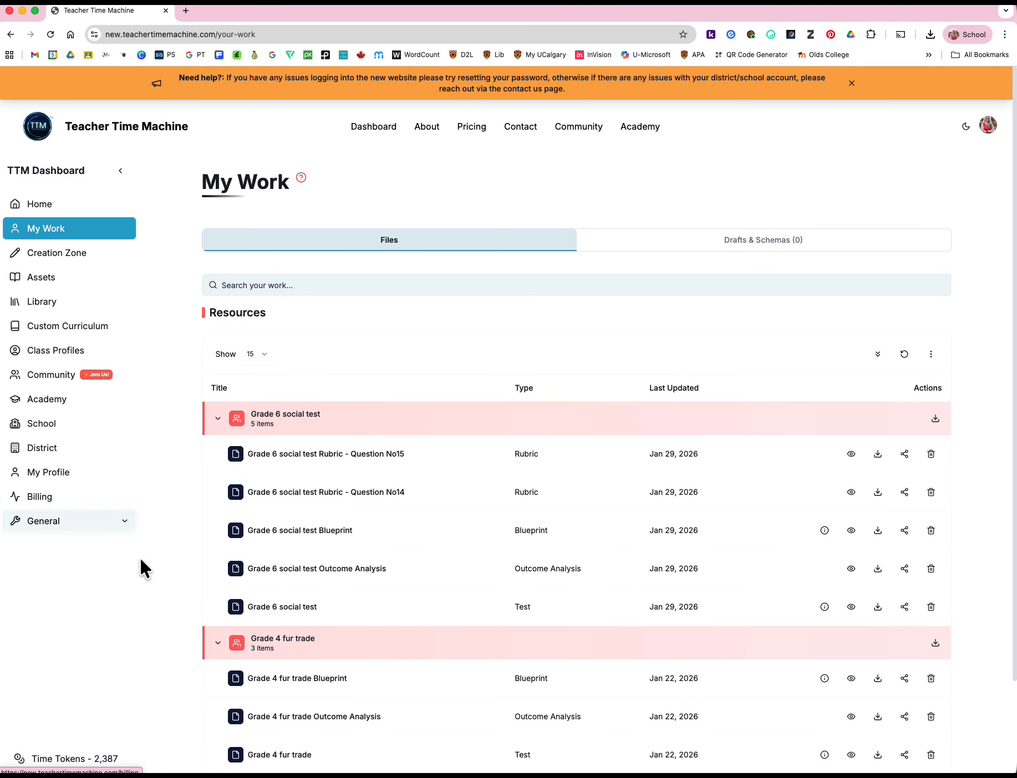
pyautogui.click(220, 643)
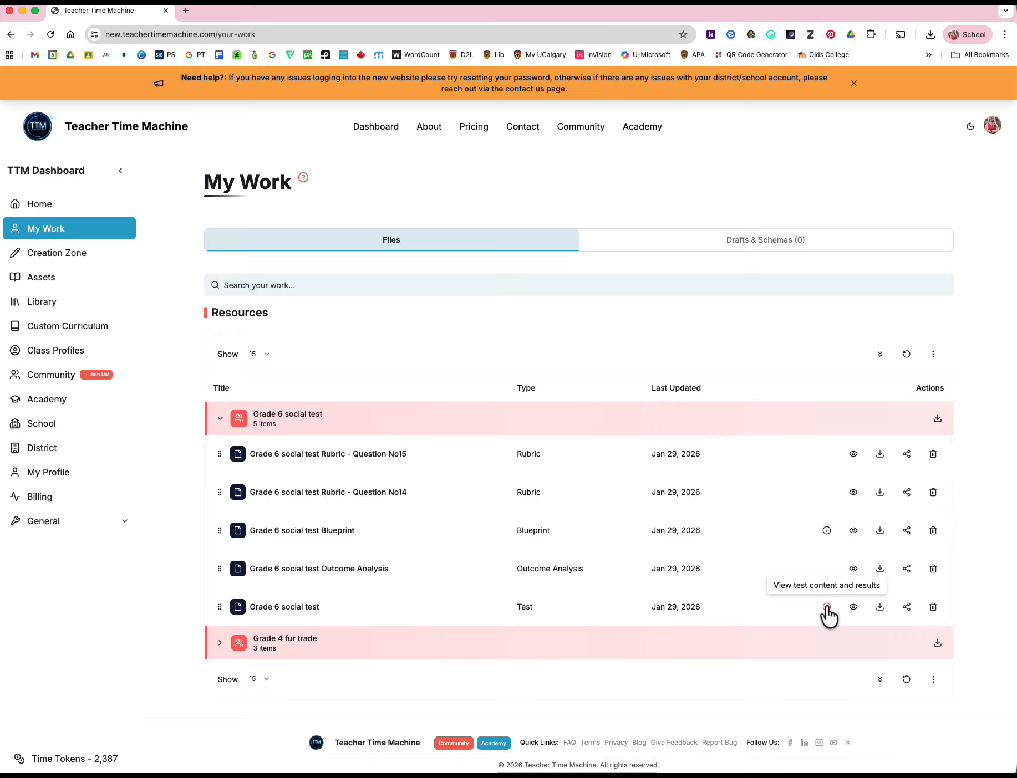
# Preview the Grade 6 social test document and review its questions, answer sheet and answer key through the last page
pyautogui.click(854, 608)
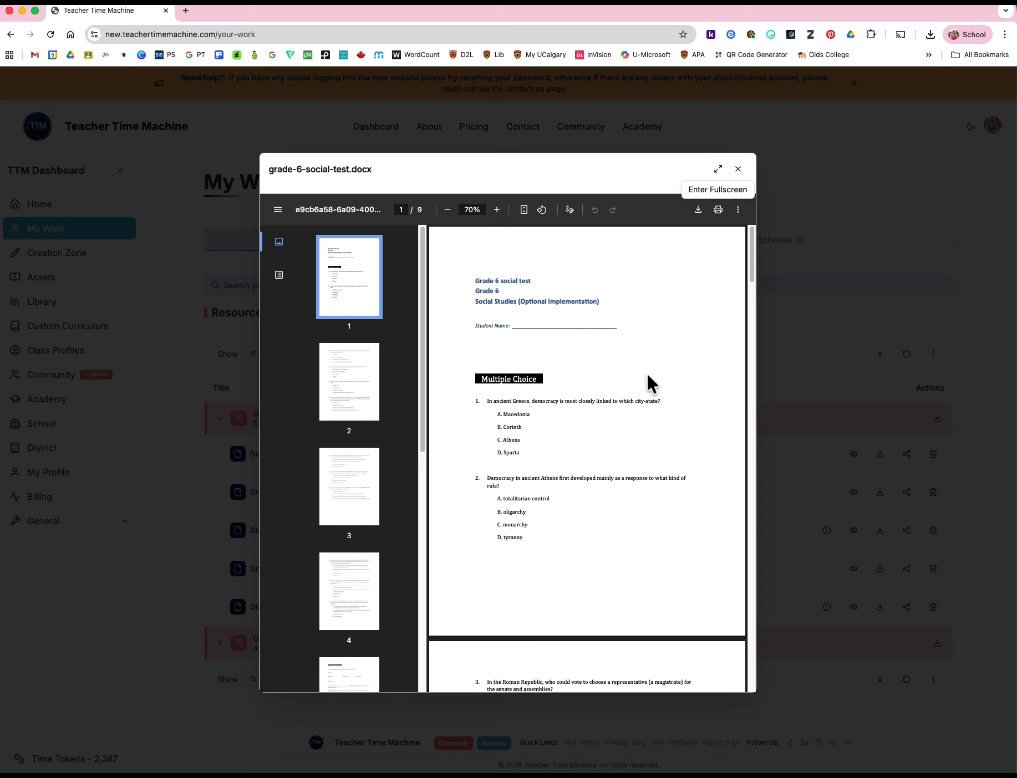
pyautogui.scroll(-6, 639, 368)
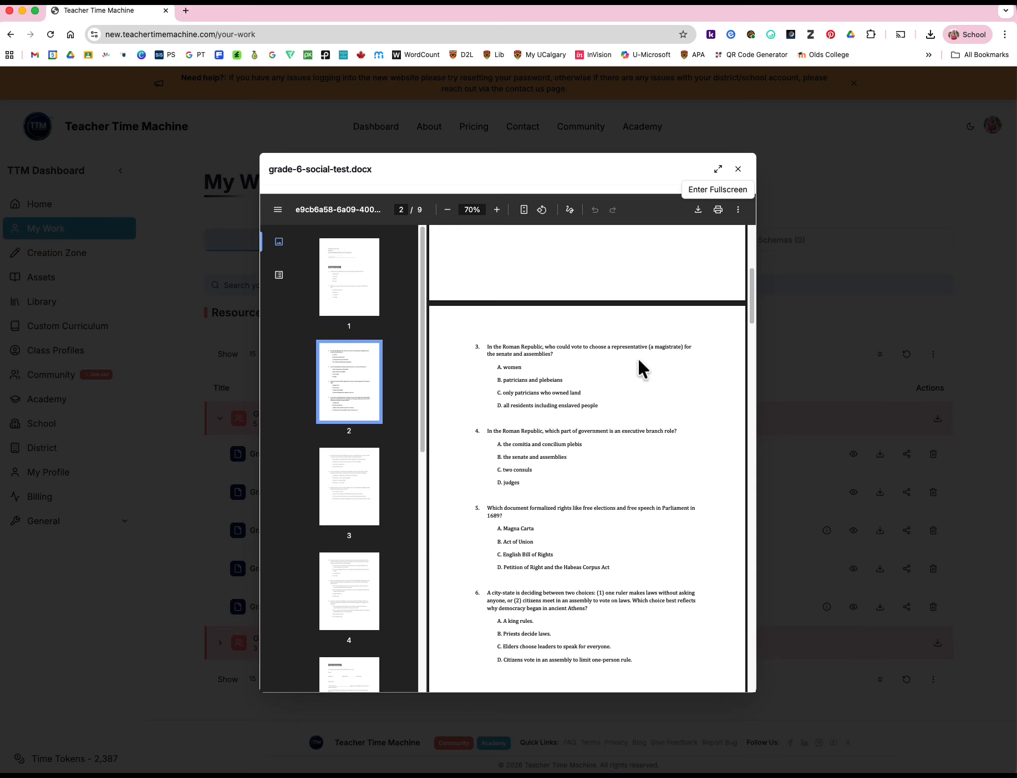
pyautogui.scroll(-5, 638, 360)
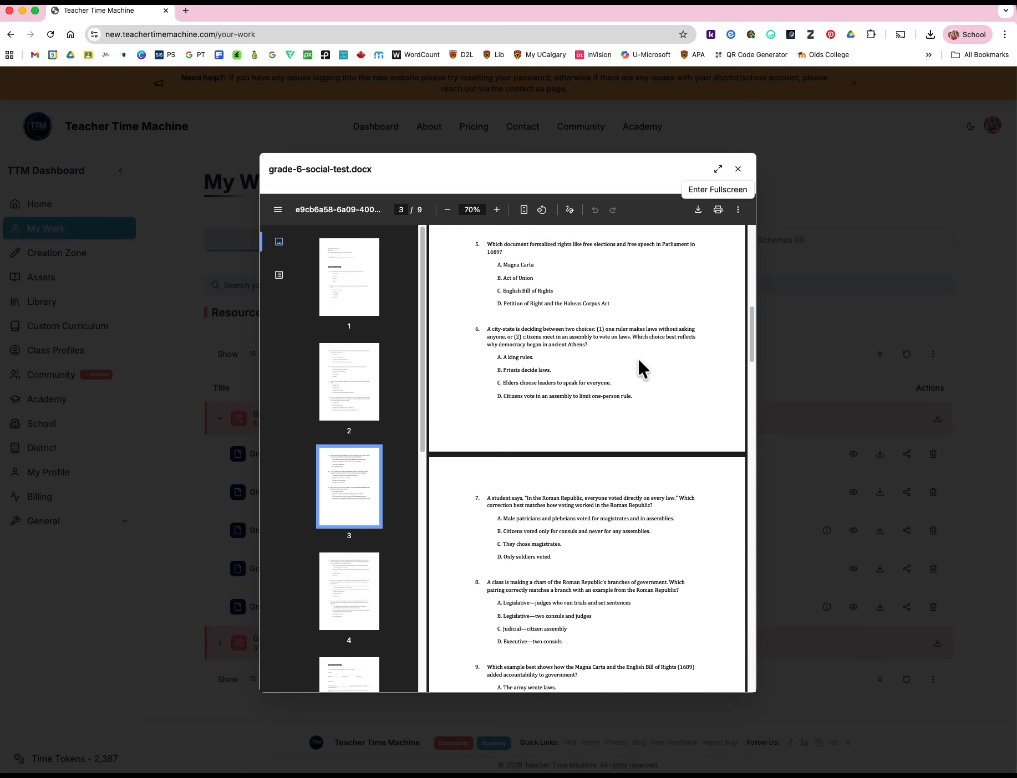
pyautogui.scroll(-3, 638, 362)
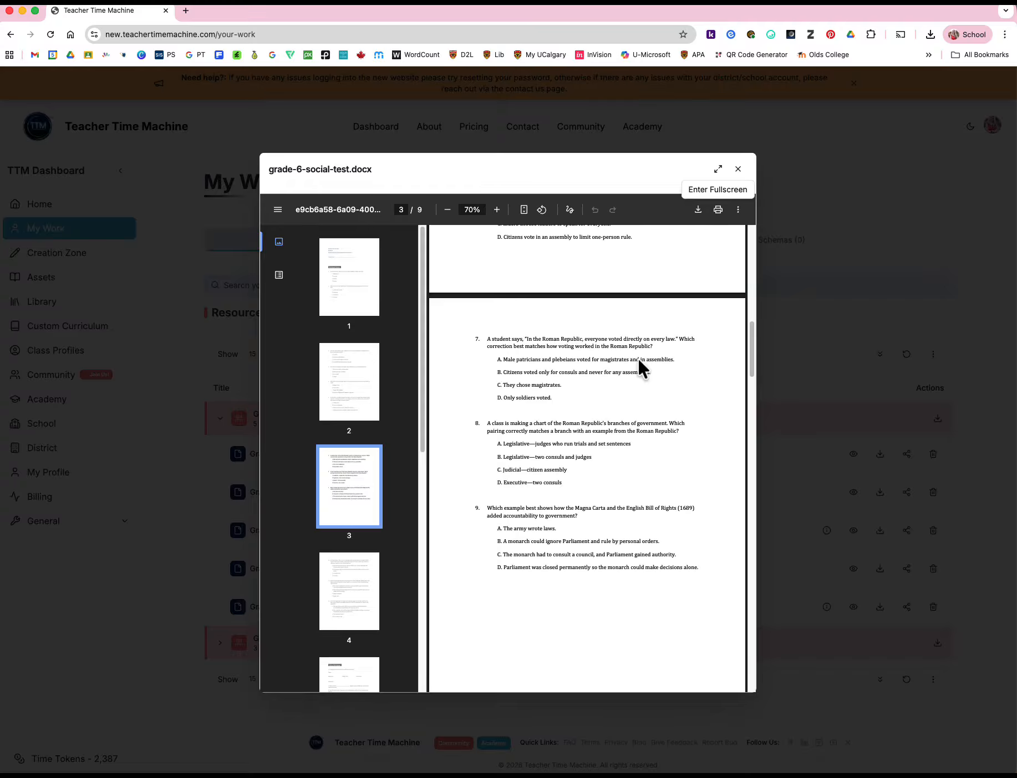
pyautogui.scroll(-6, 638, 362)
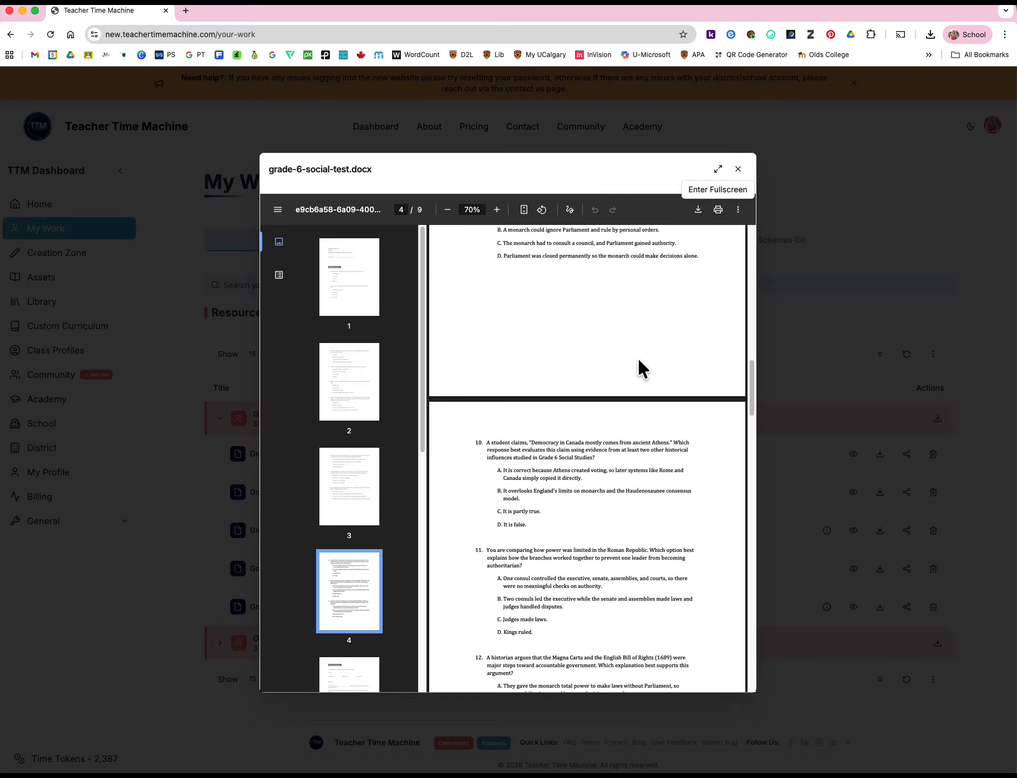
pyautogui.scroll(-5, 637, 356)
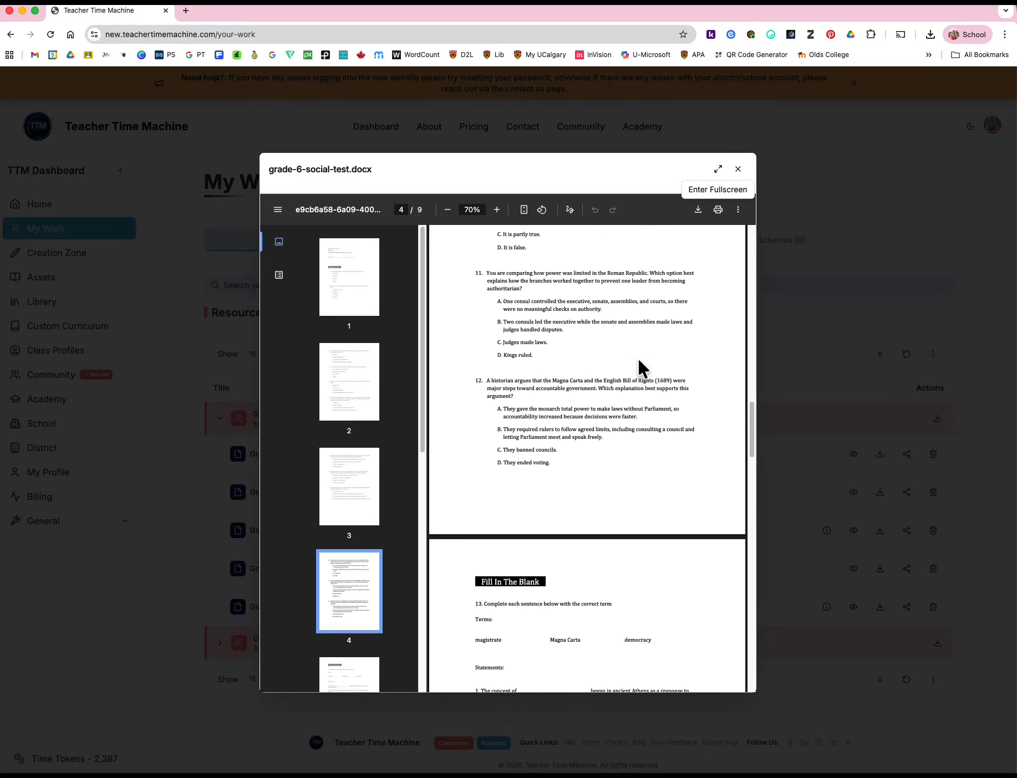
pyautogui.scroll(-2, 638, 367)
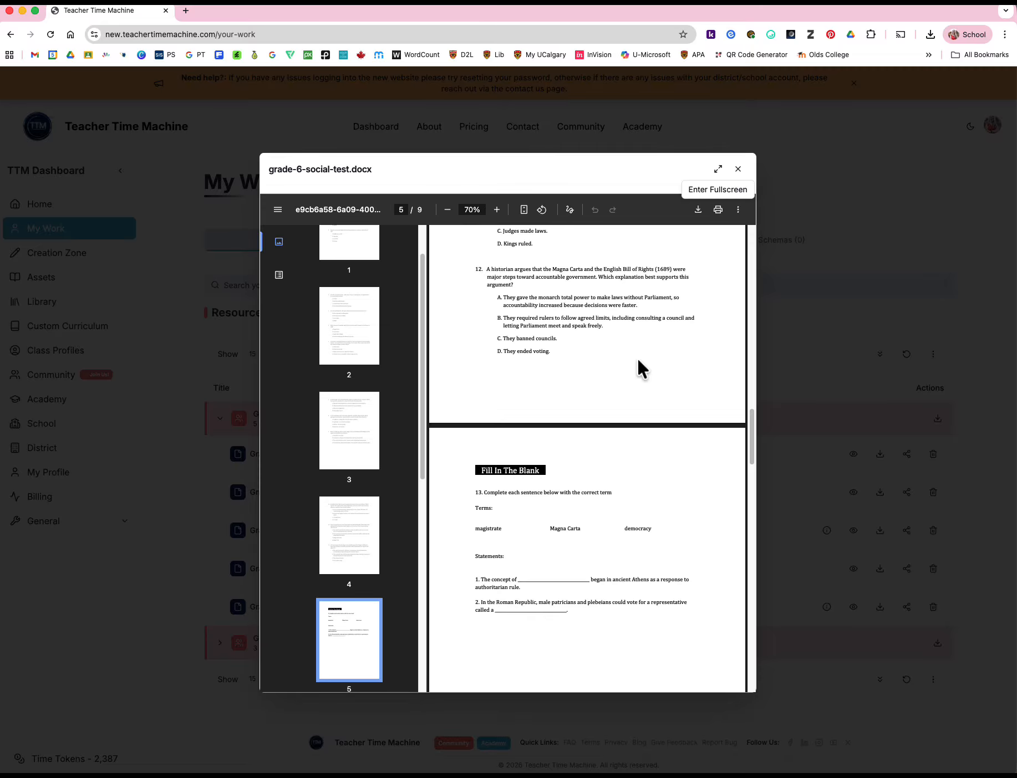
pyautogui.scroll(-2, 637, 360)
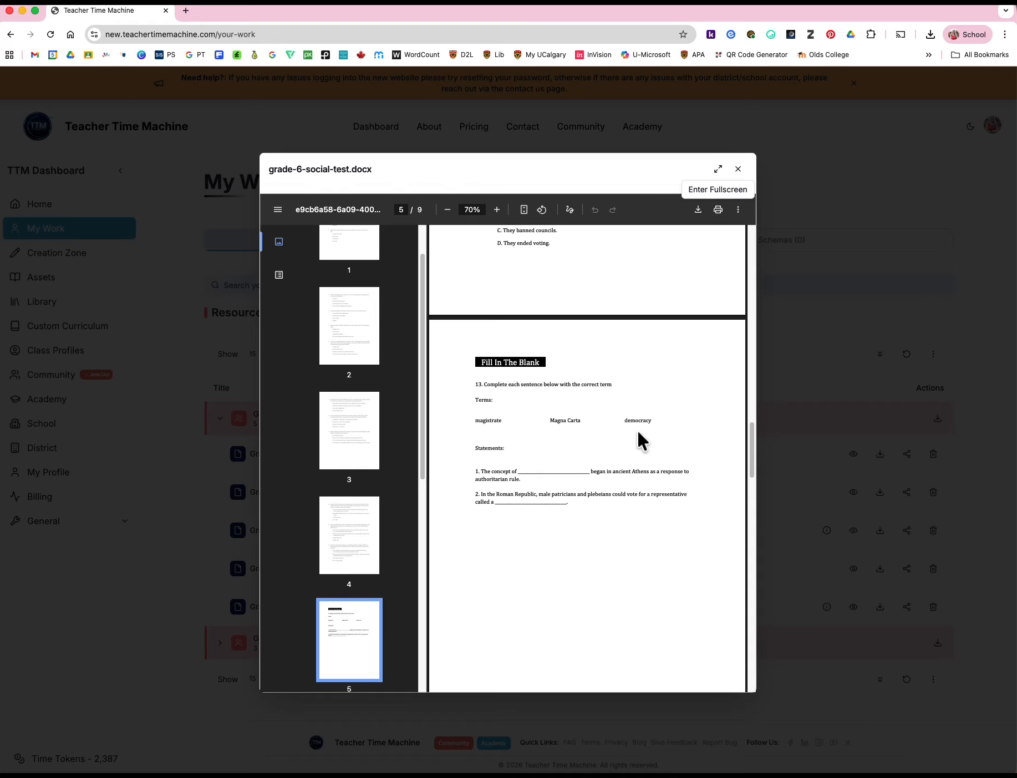
pyautogui.scroll(-8, 680, 425)
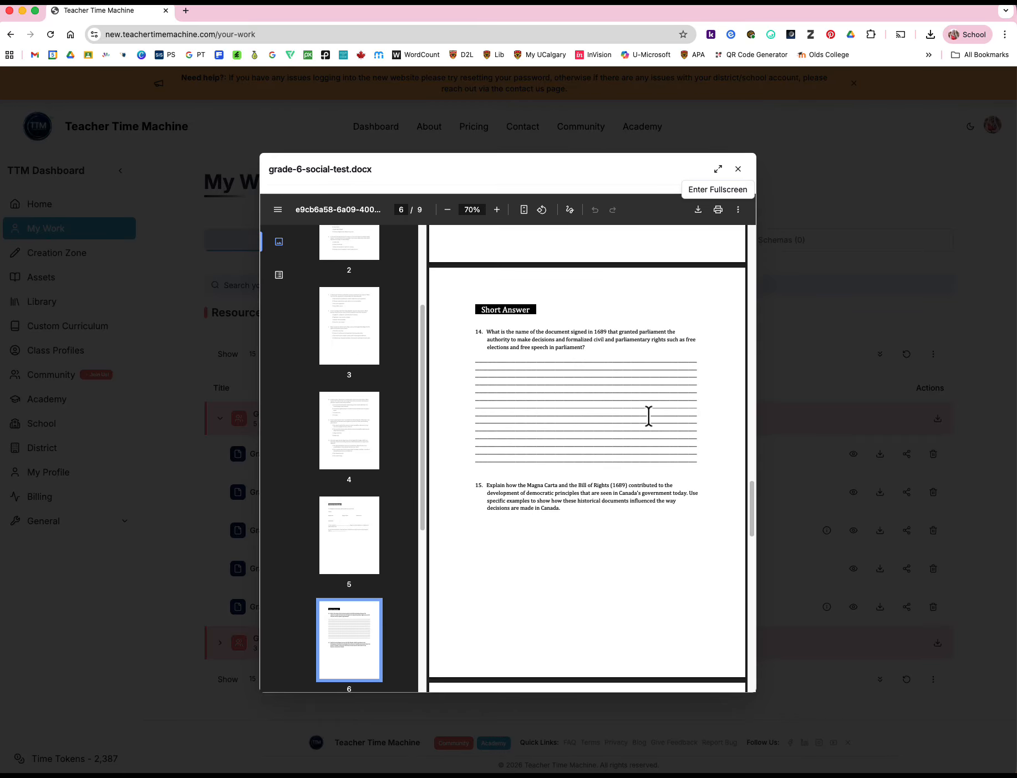
pyautogui.scroll(-8, 648, 416)
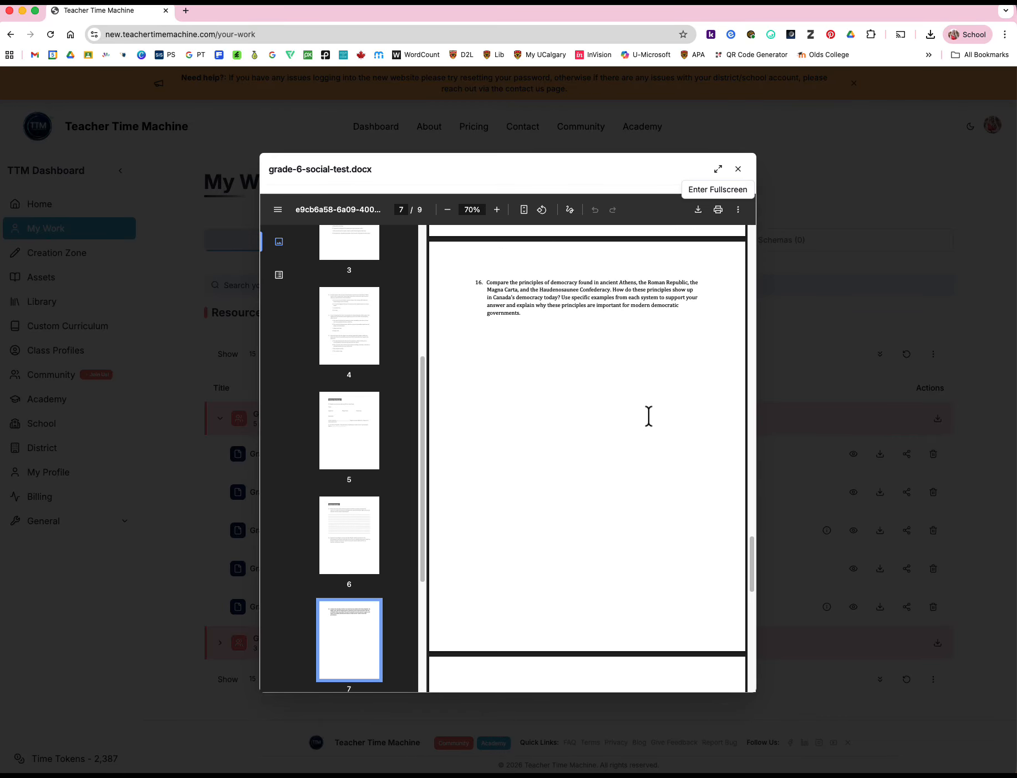
pyautogui.scroll(4, 649, 409)
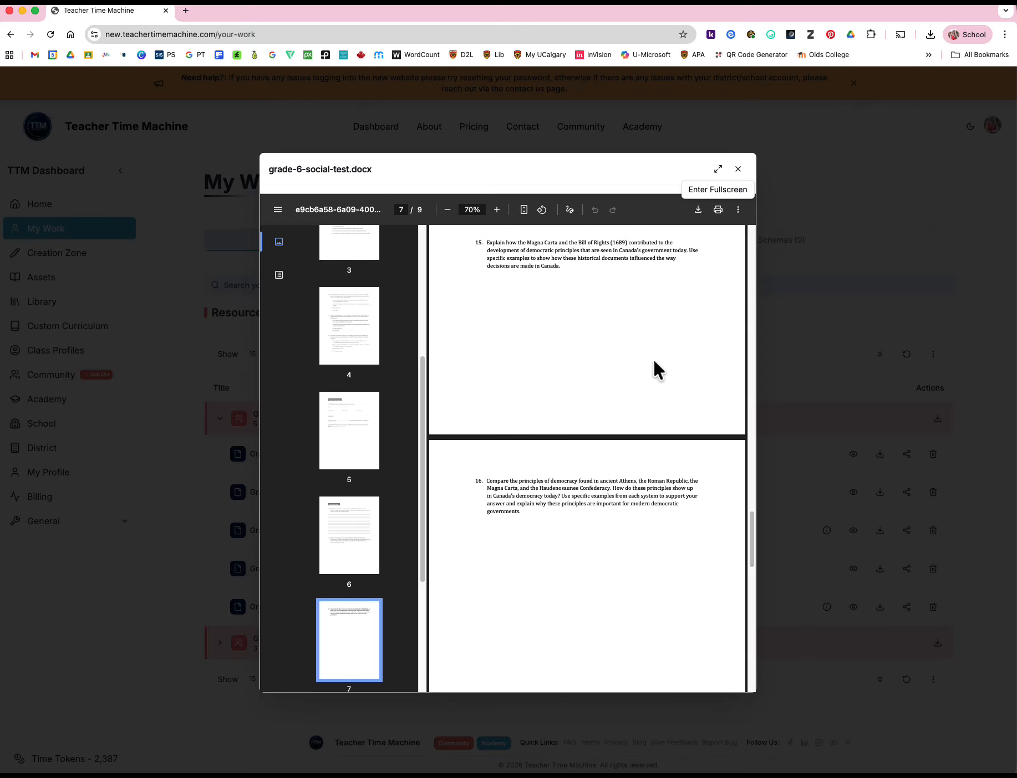
pyautogui.scroll(-3, 659, 397)
pyautogui.scroll(-3, 658, 398)
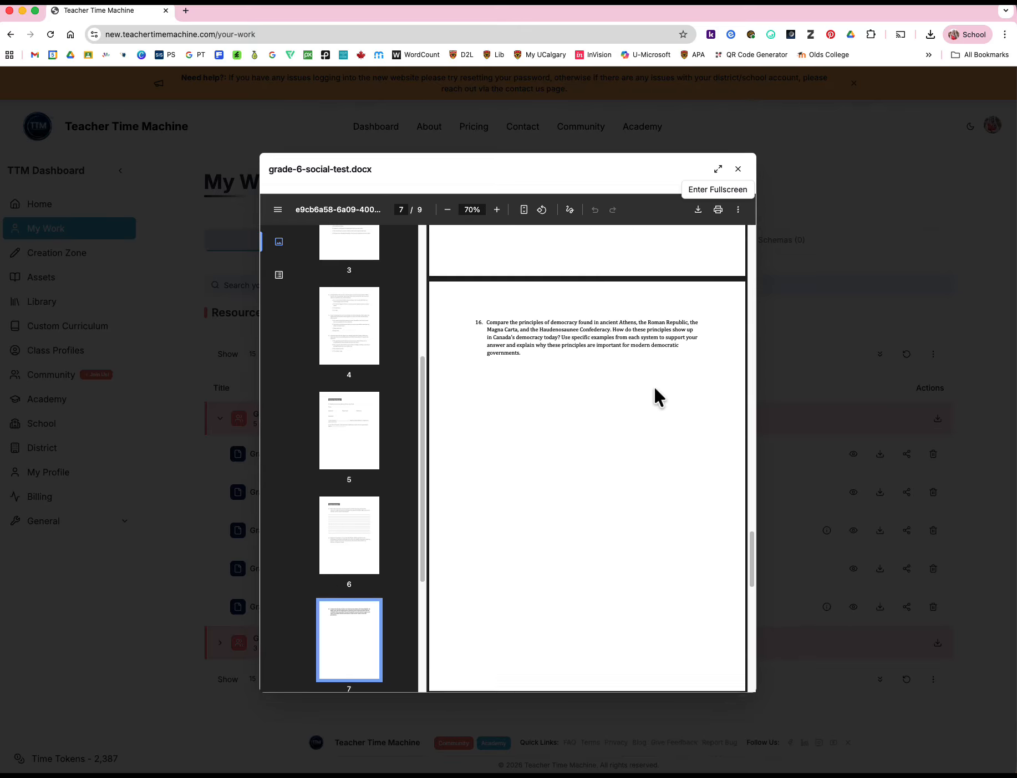
pyautogui.scroll(-6, 655, 390)
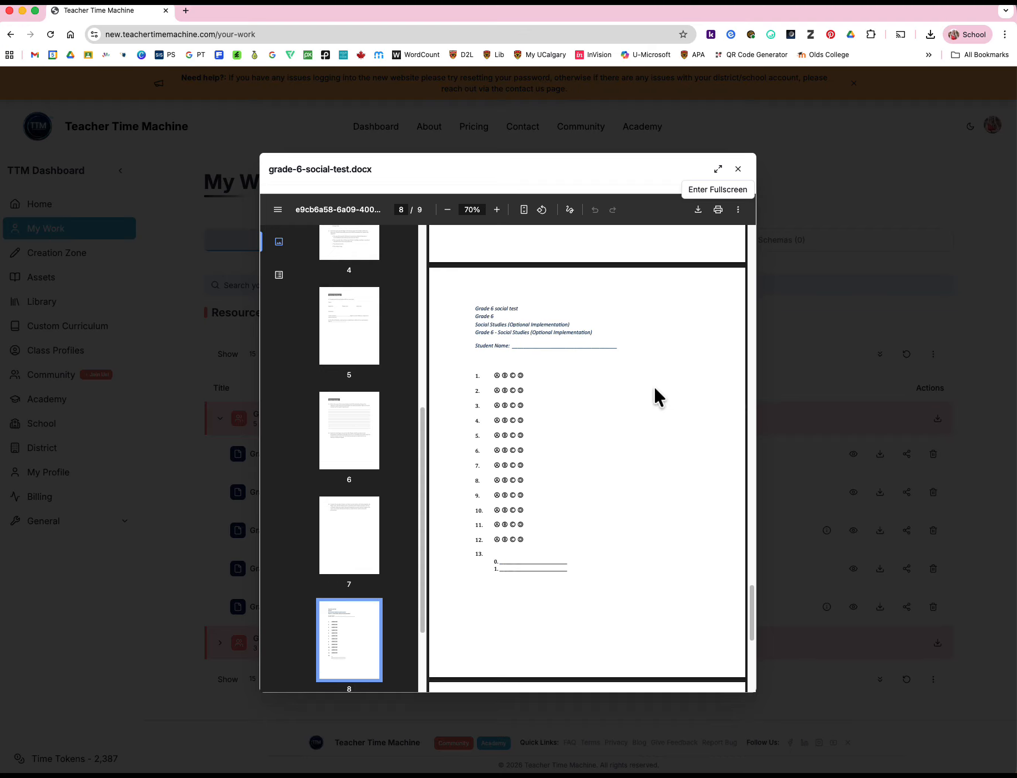
pyautogui.scroll(-8, 655, 390)
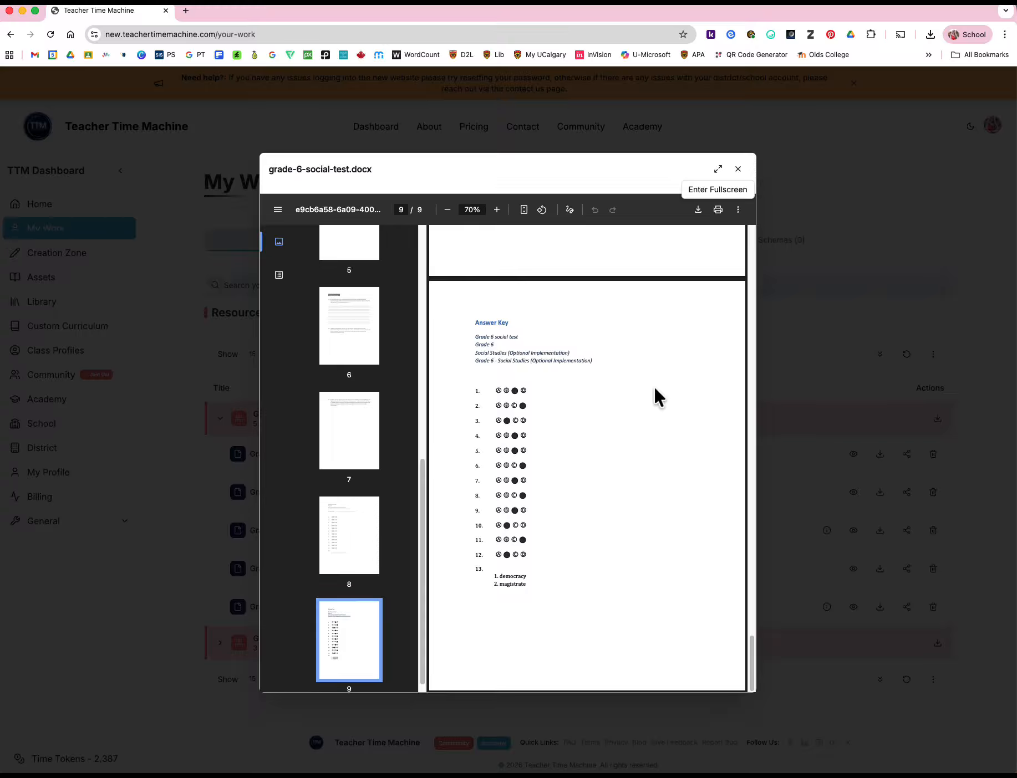
pyautogui.click(737, 169)
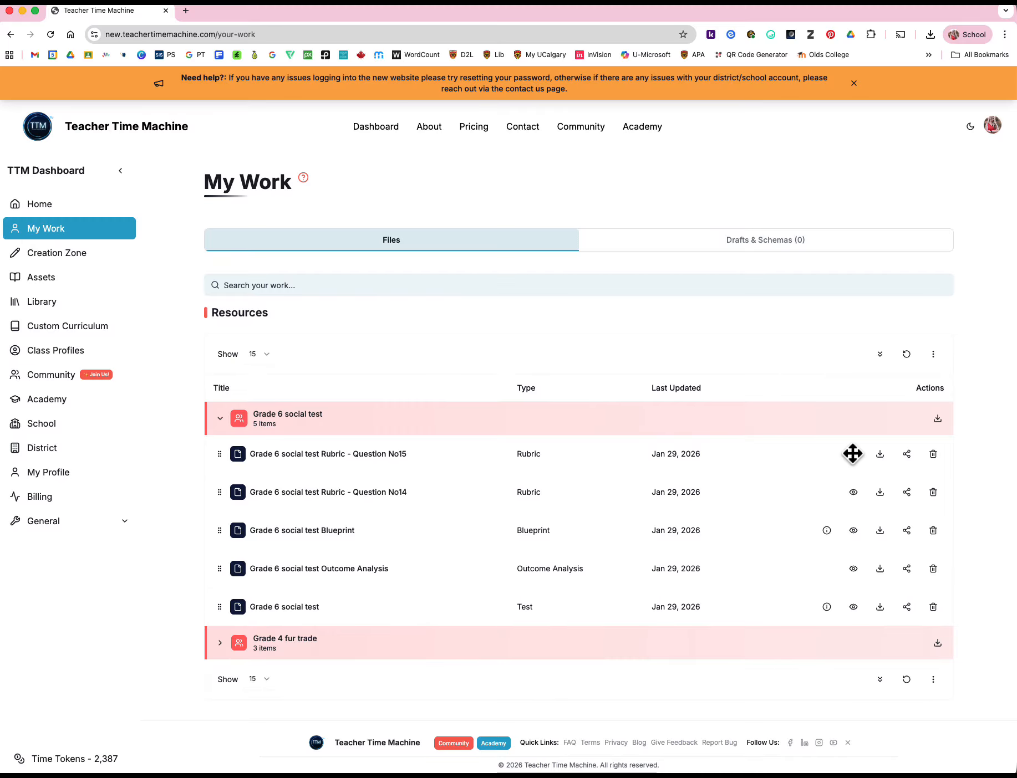
# Preview the question 15 rubric and examine its outcomes, competencies and category descriptors
pyautogui.click(855, 454)
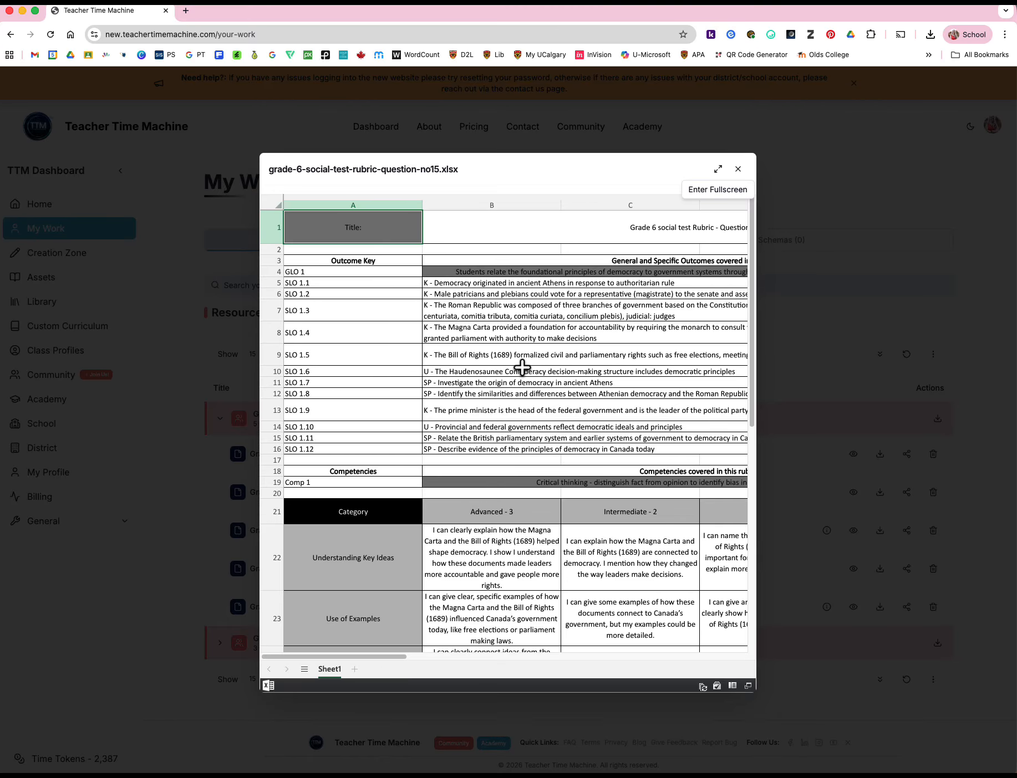
pyautogui.scroll(-3, 536, 367)
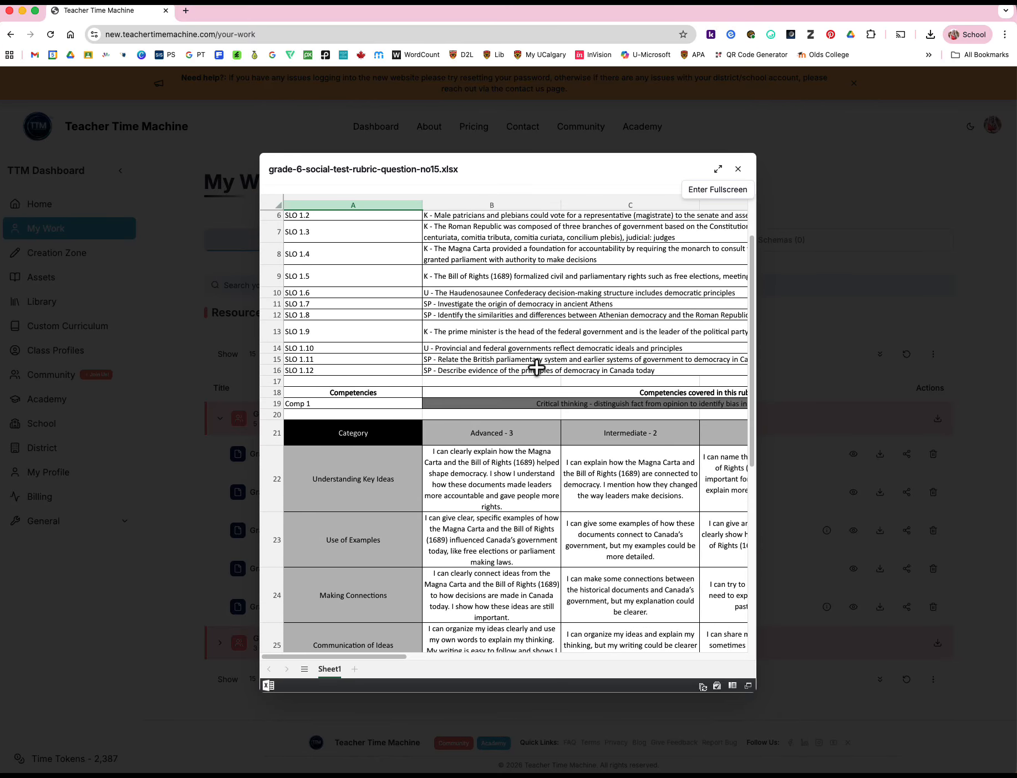
pyautogui.scroll(1, 535, 367)
pyautogui.scroll(-3, 397, 503)
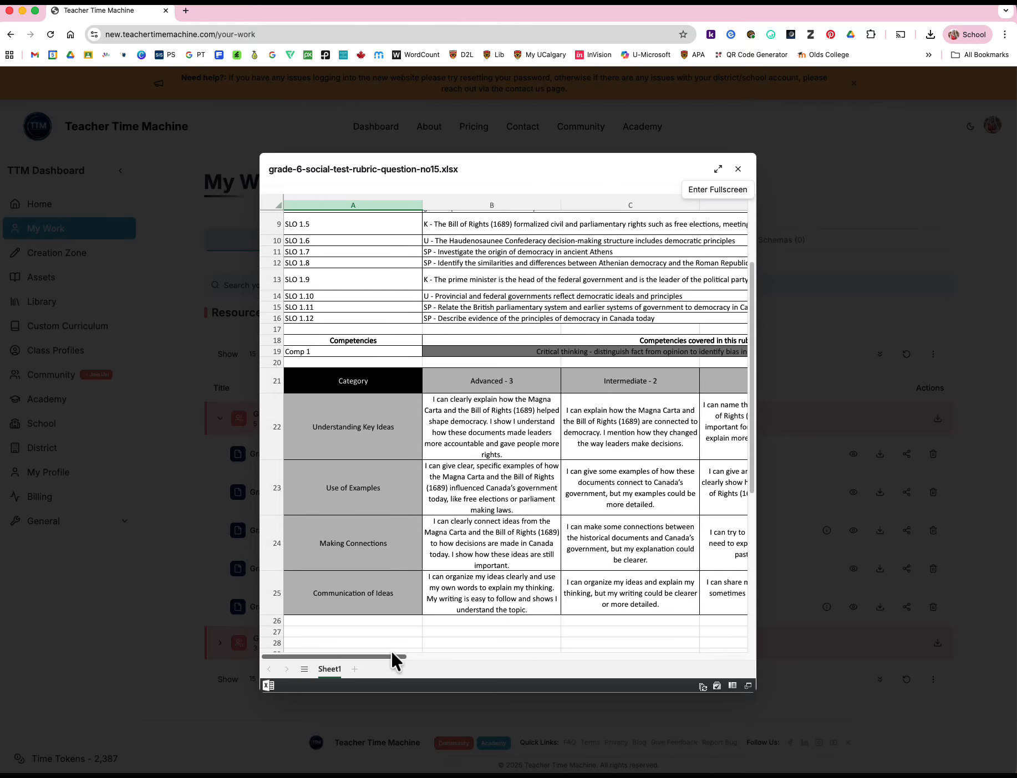
pyautogui.moveTo(391, 652)
pyautogui.mouseDown()
pyautogui.moveTo(487, 651)
pyautogui.moveTo(387, 652)
pyautogui.mouseUp()
pyautogui.click(737, 170)
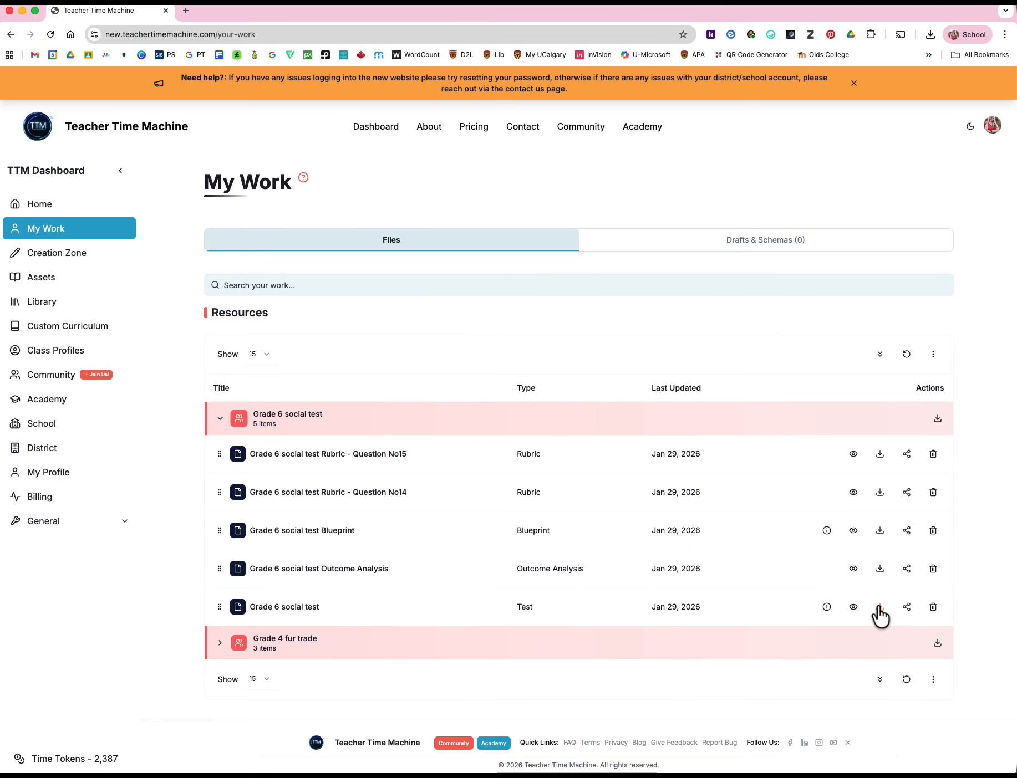
# Download the Grade 6 social test document
pyautogui.click(880, 607)
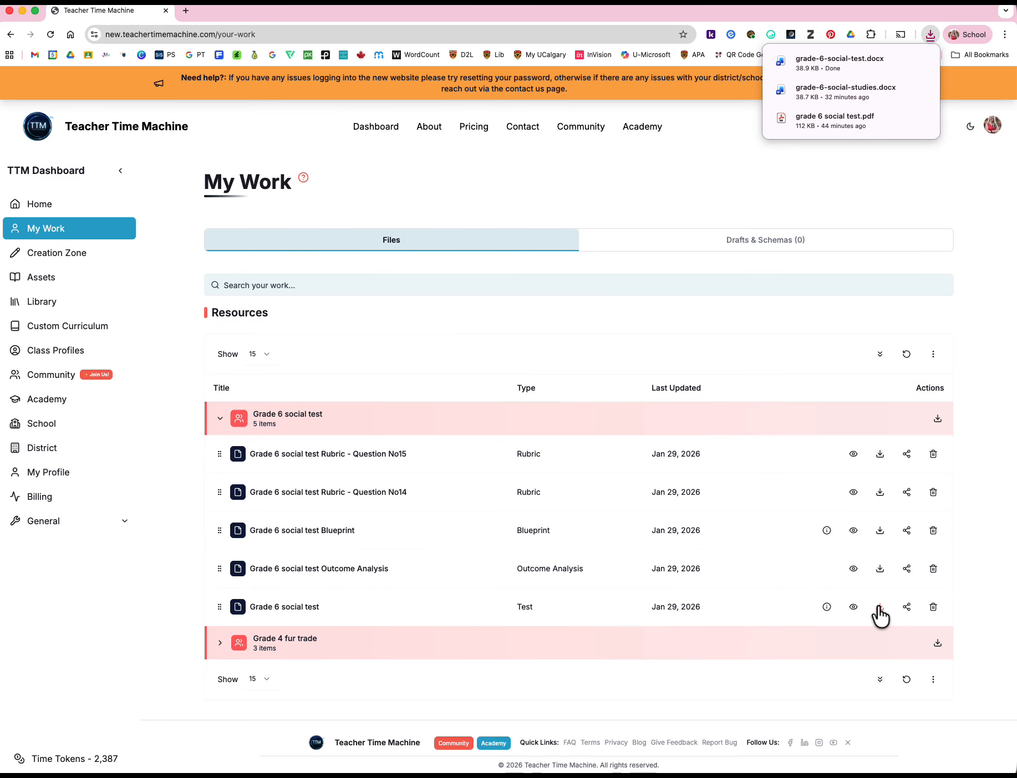